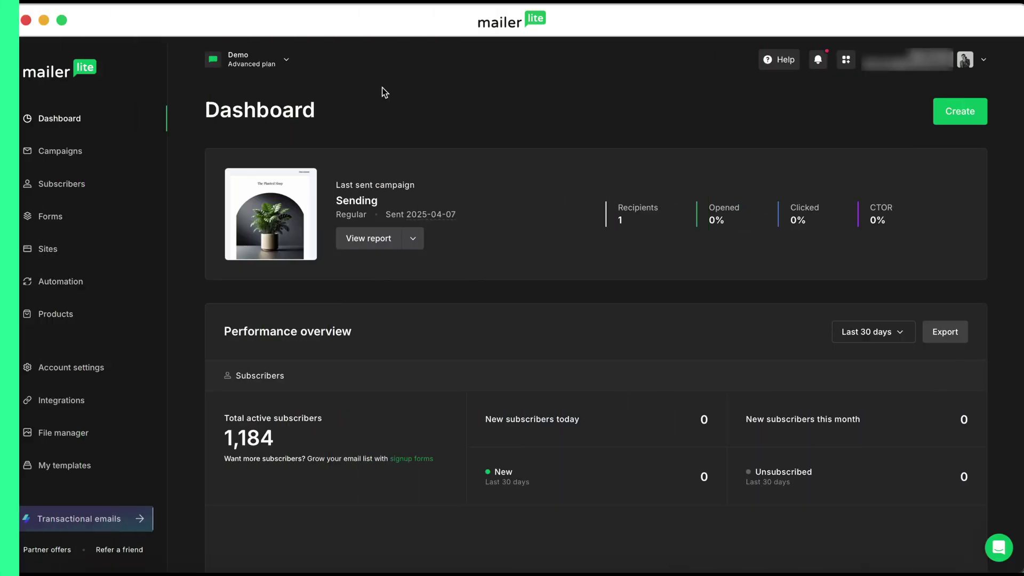
Open the Stripe integration from MailerLite's Integrations and begin connecting a Stripe account.
click(72, 404)
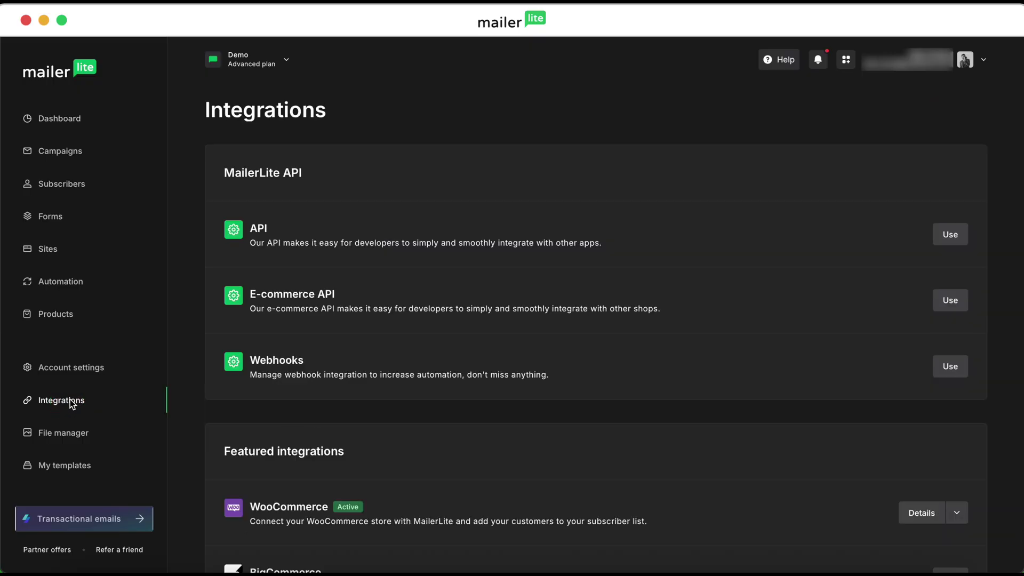
scroll(193, 363, down, 12)
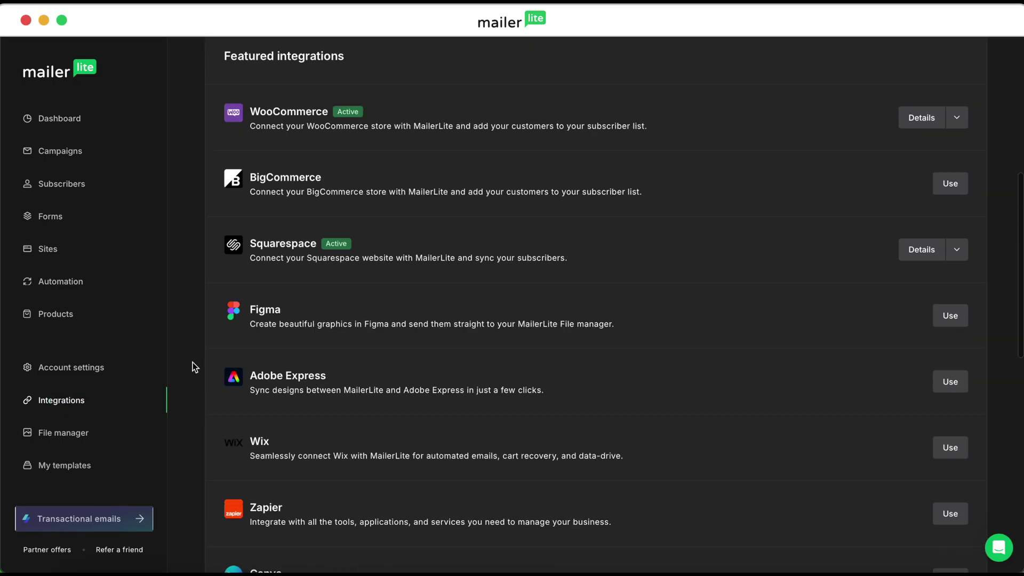
scroll(193, 363, down, 5)
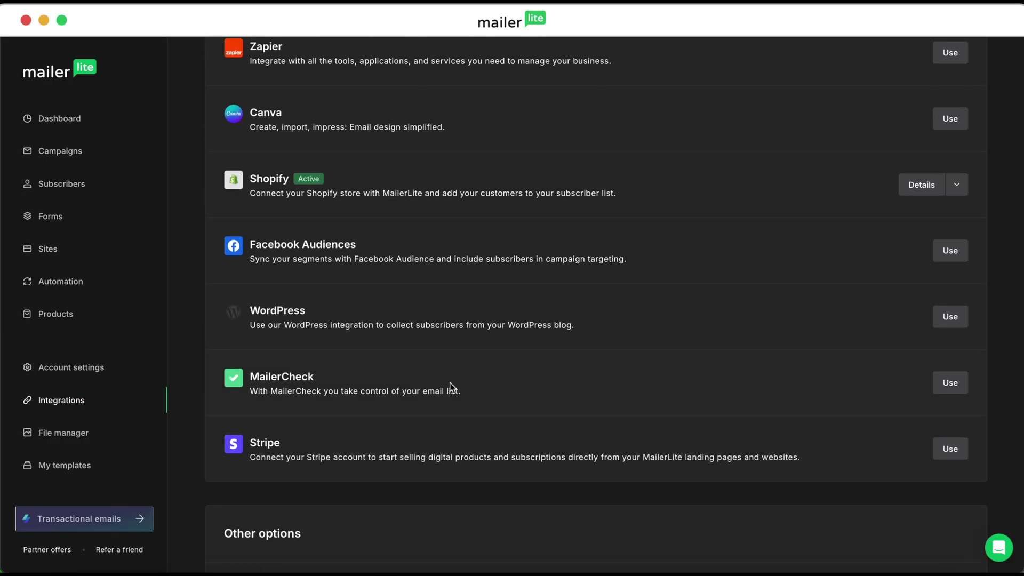
click(948, 450)
scroll(948, 450, down, 2)
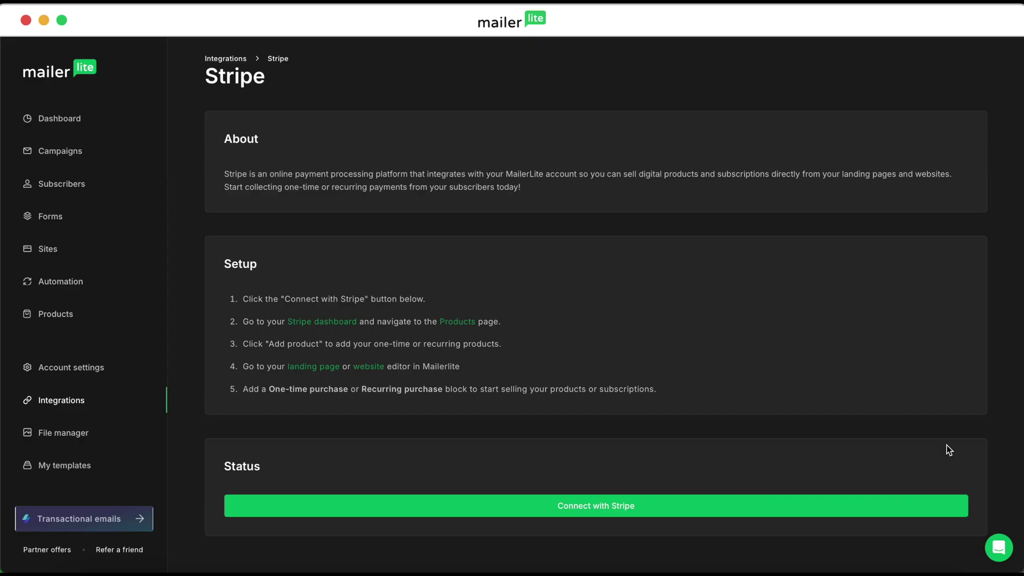
click(721, 504)
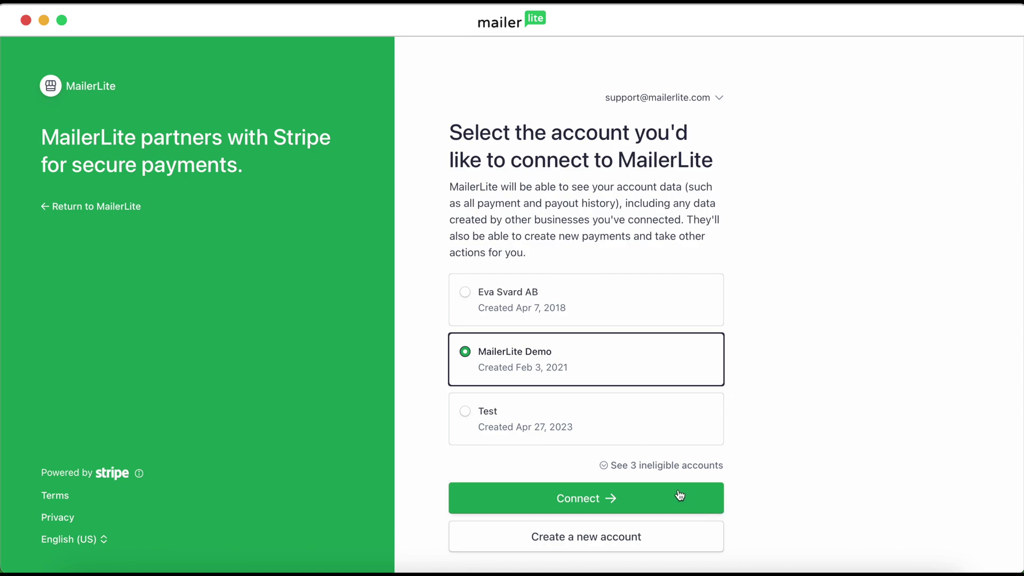
Connect the MailerLite Demo Stripe account and go to Stripe's Product catalog.
click(614, 503)
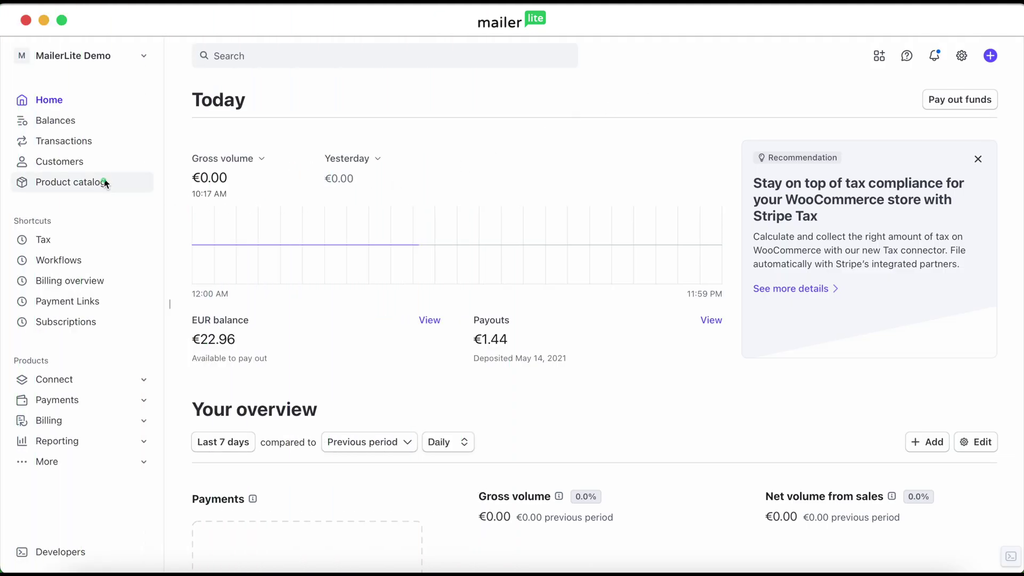
click(105, 184)
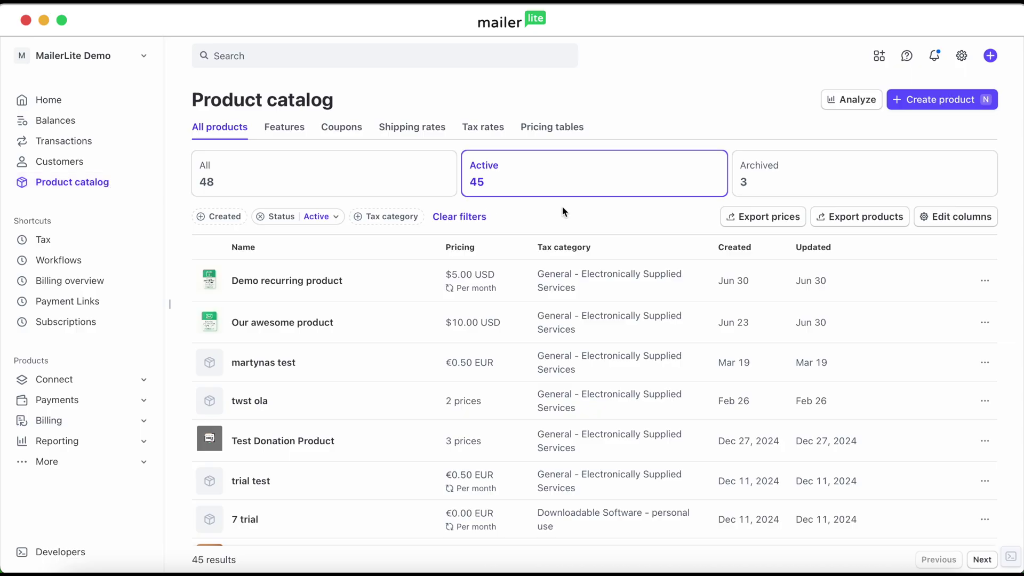
Start a product 'Our demo product' described 'This is our one-time payment demo product!' with an image.
click(914, 103)
text(Our demo product)
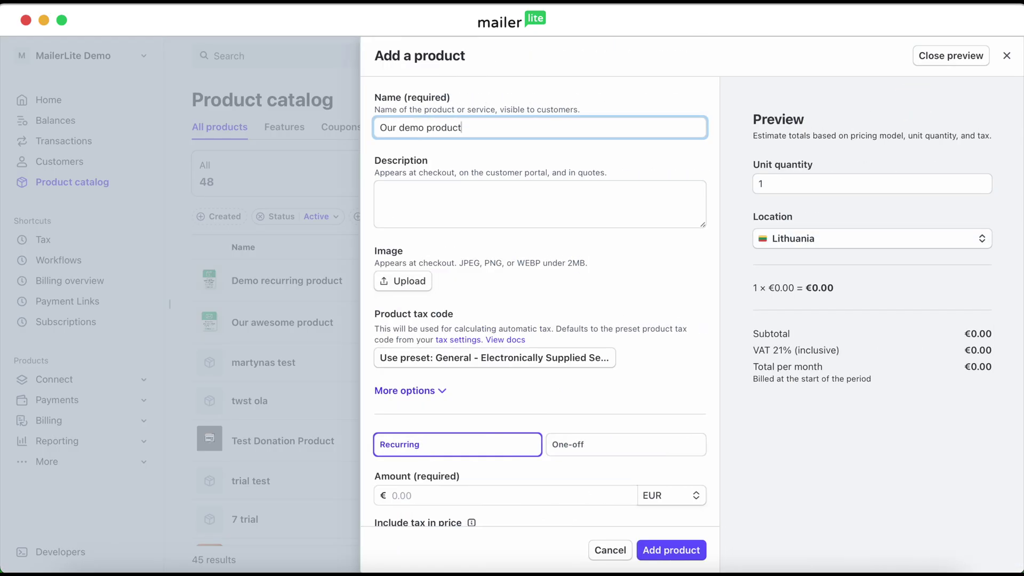
key(Tab)
text(This is our one-time payment demo product!)
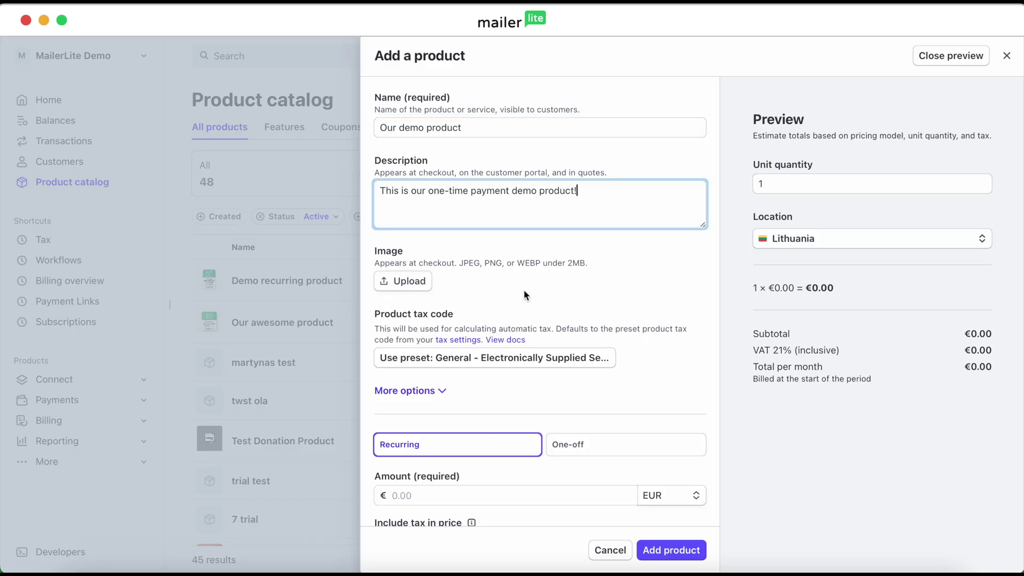
click(409, 282)
Price it as a one-off 5.00 USD payment and save the product.
scroll(687, 290, down, 3)
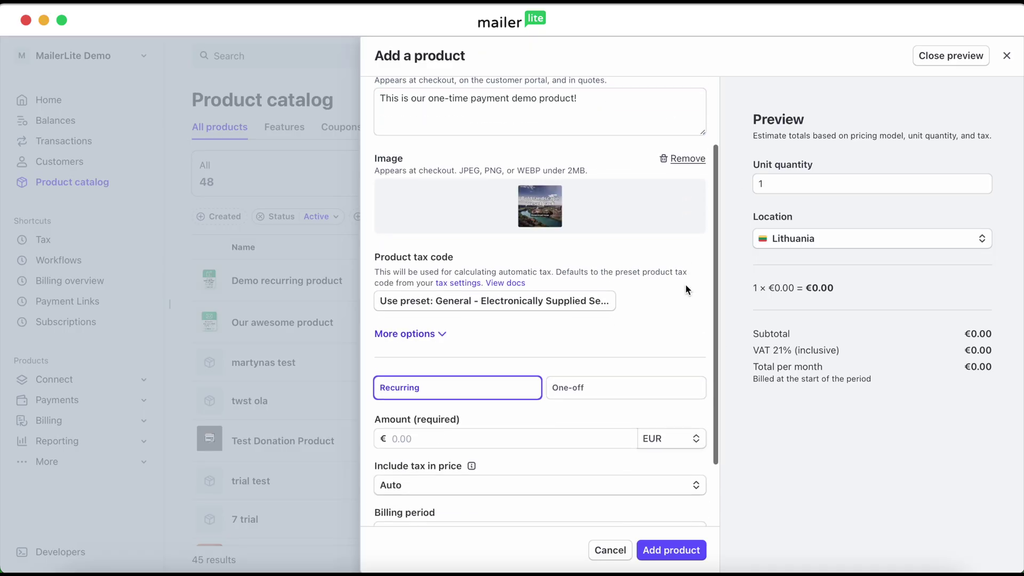
click(656, 391)
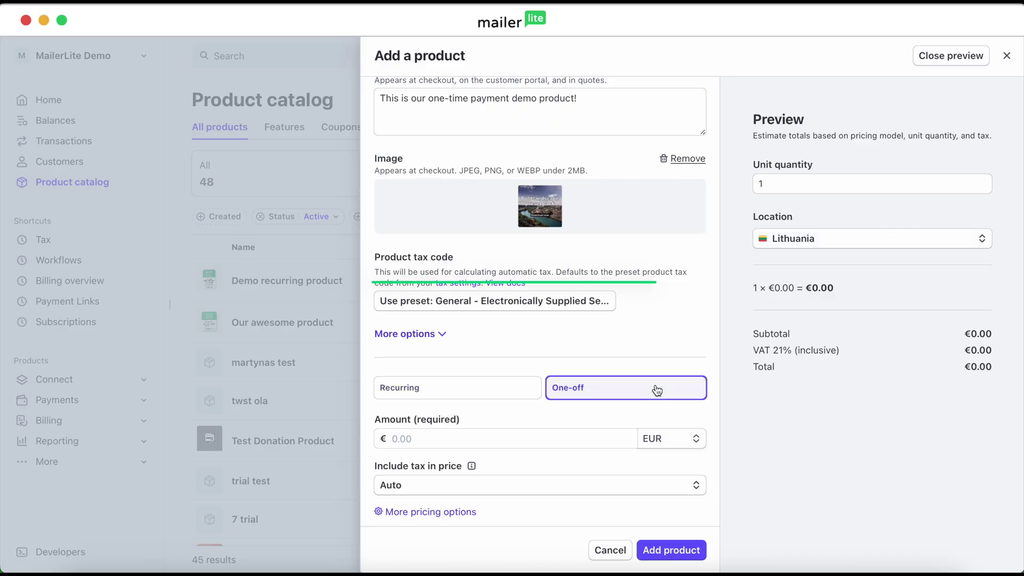
click(446, 439)
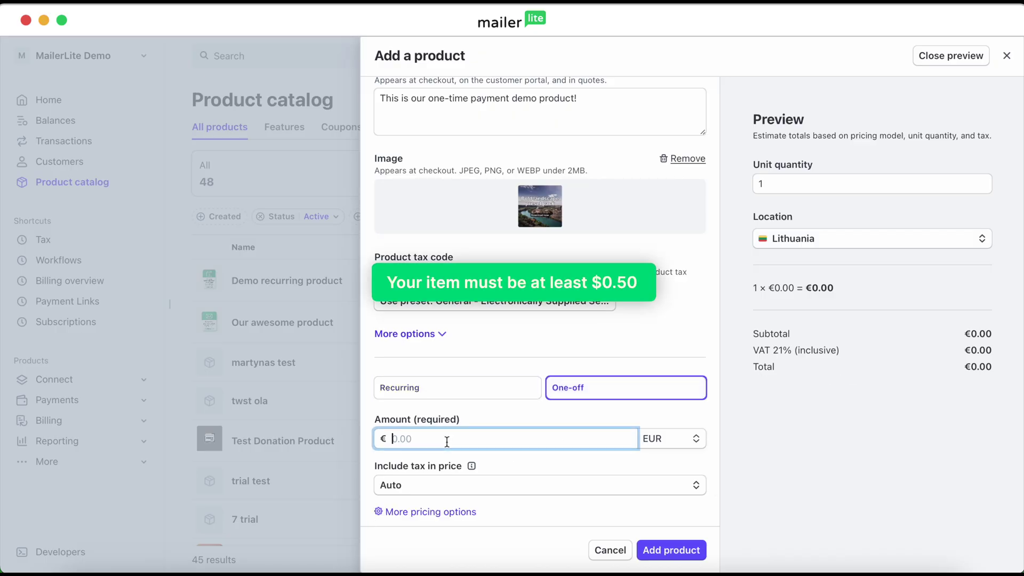
text(5.00)
click(667, 443)
click(673, 514)
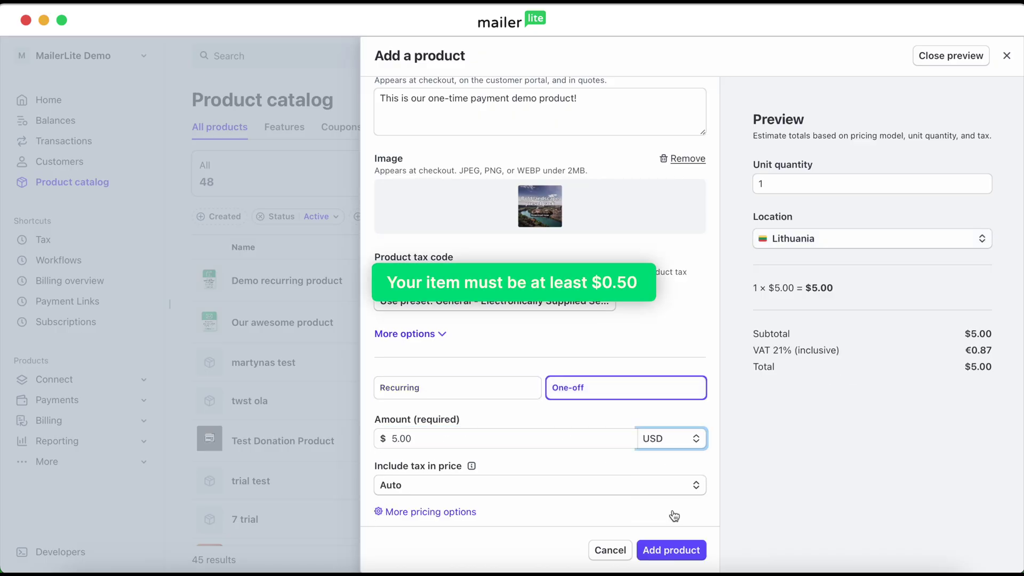
click(684, 552)
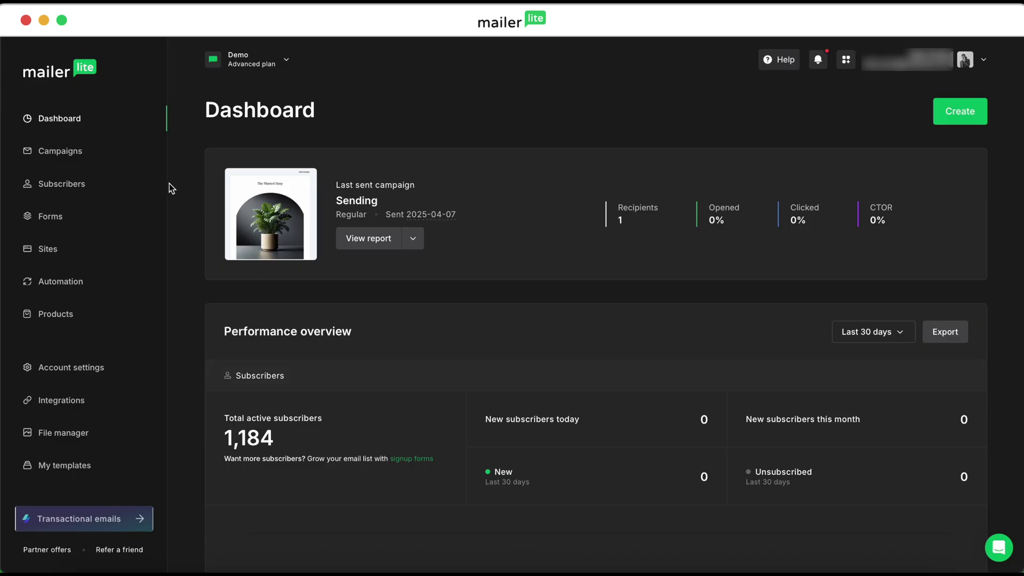
Go to MailerLite's Sites page listing the 15 existing landing pages.
click(44, 251)
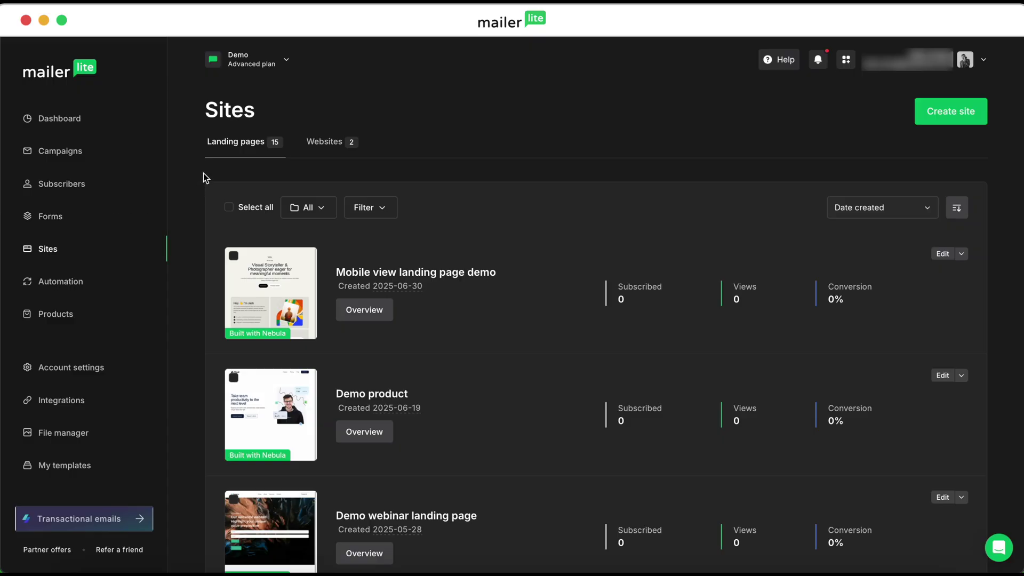
Create a landing page named 'demo e-commerce landing page' assigned to Demo group.
click(929, 112)
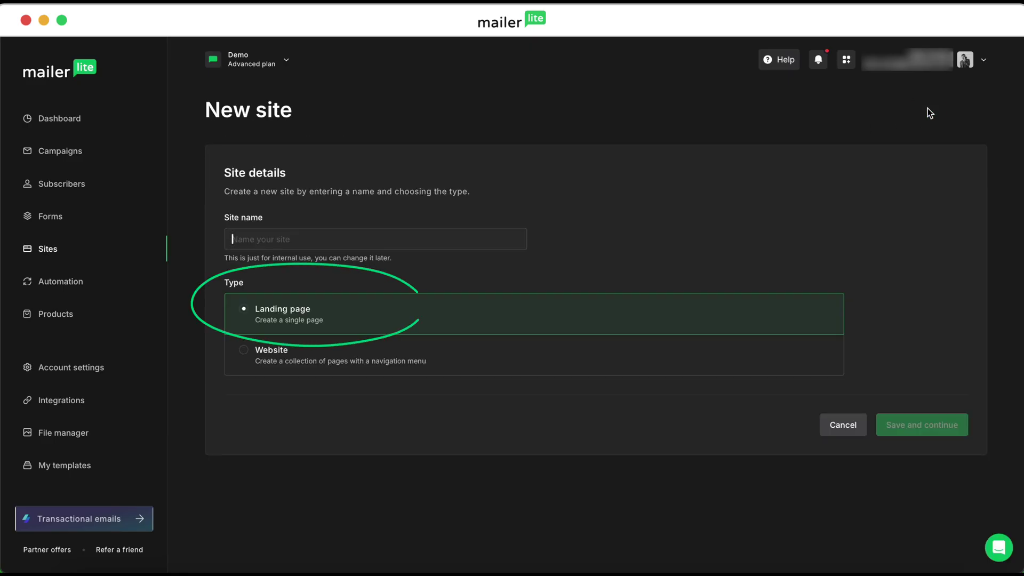
text(demo e-commerce landing page)
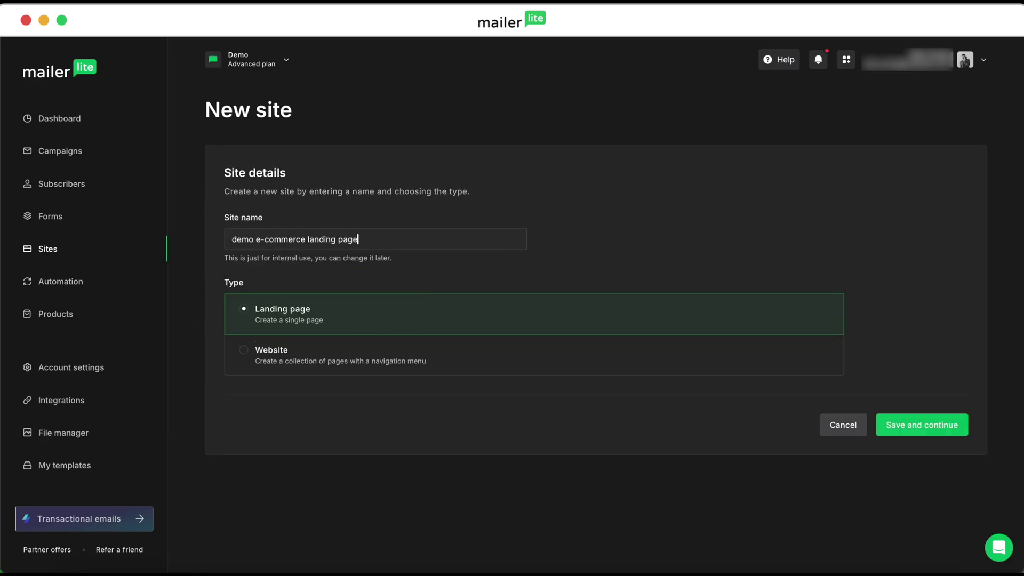
click(944, 425)
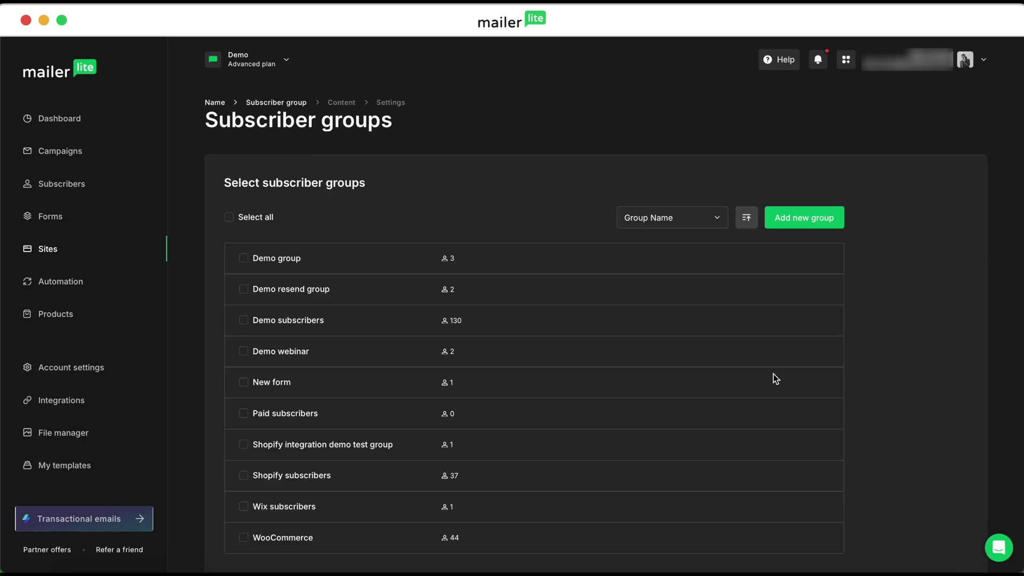
click(297, 260)
scroll(933, 504, down, 3)
click(933, 504)
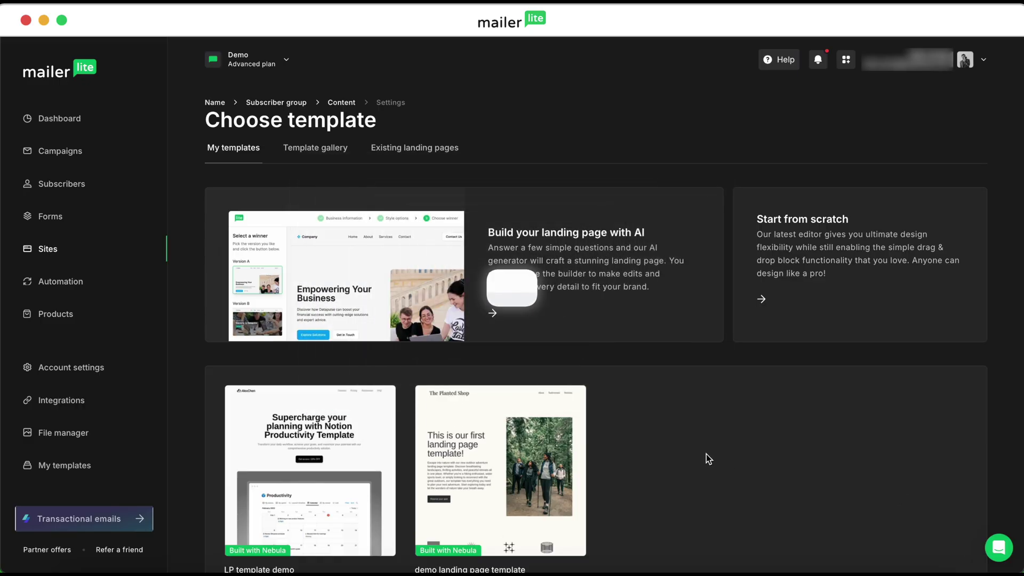
Choose the Selling digital product template from the template gallery.
click(319, 151)
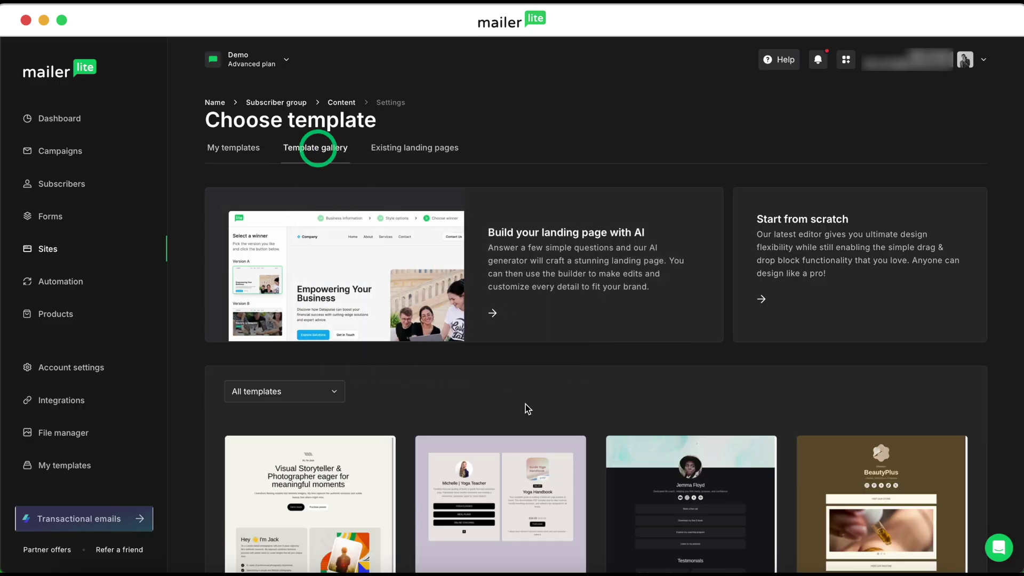
scroll(526, 404, down, 5)
scroll(408, 351, down, 3)
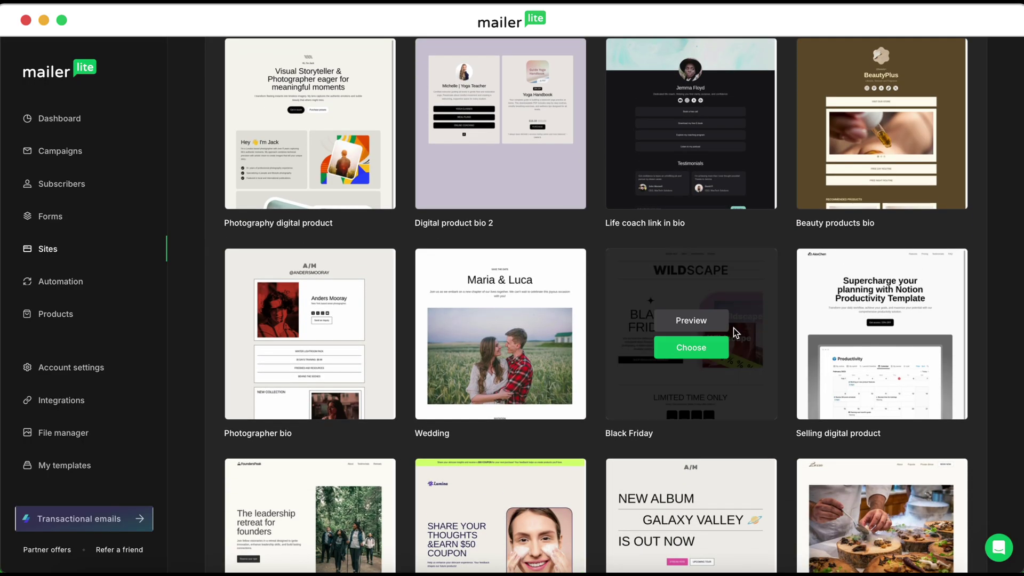
mouse_move(887, 350)
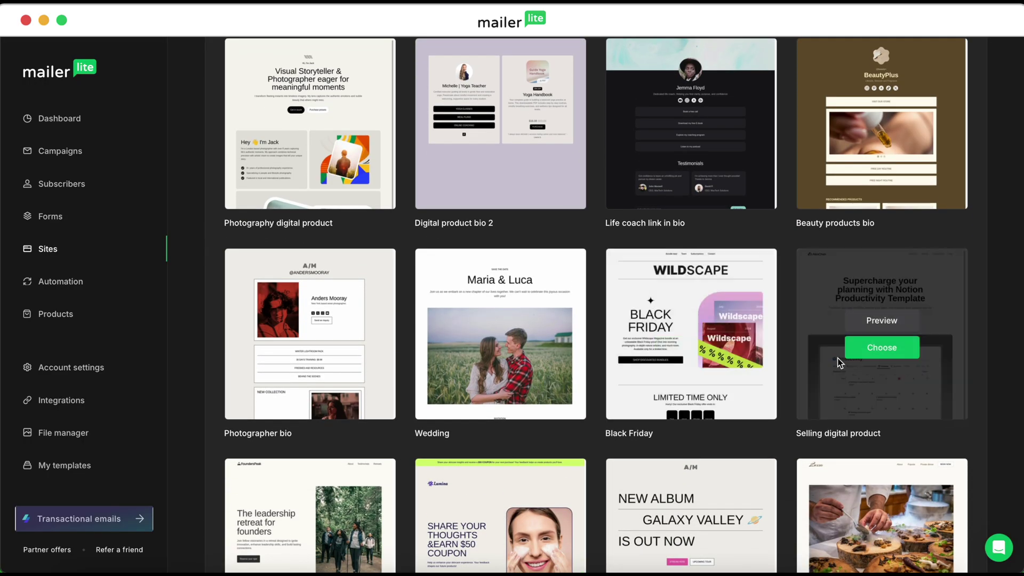
click(888, 348)
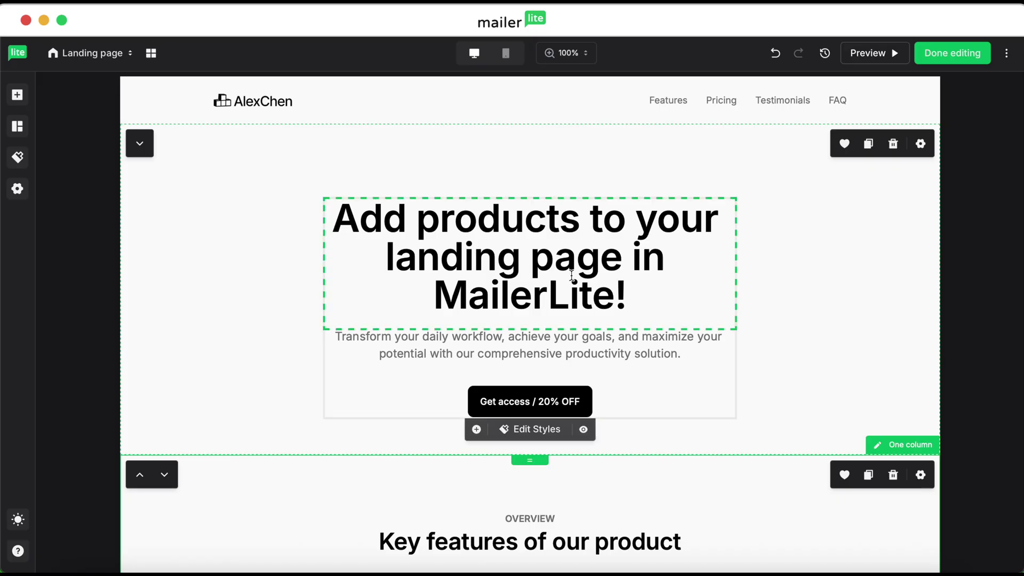
Place a Products block above Key features showing the Stripe item 'Our demo product' at 5.00.
click(18, 96)
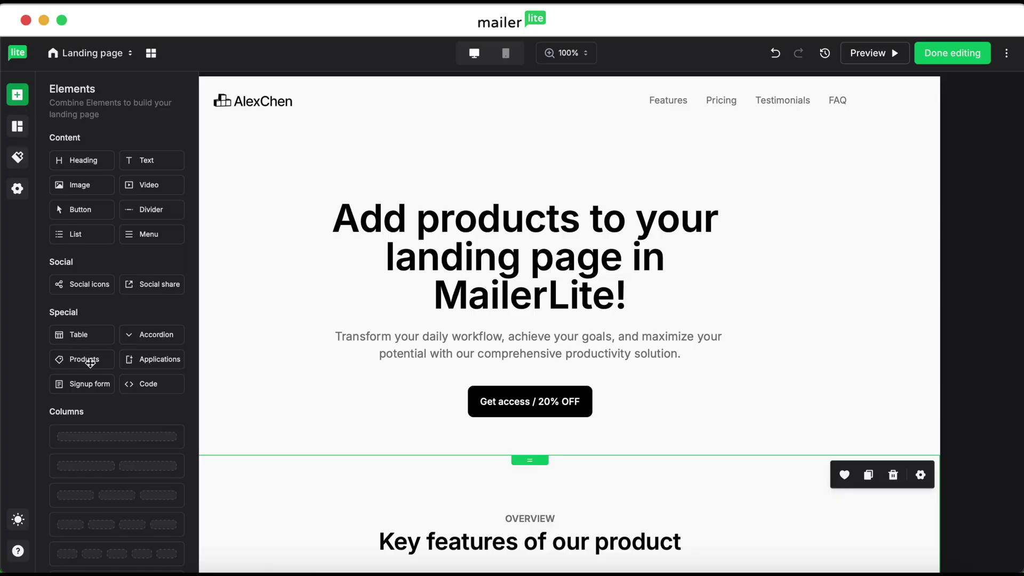
drag(82, 359, 536, 521)
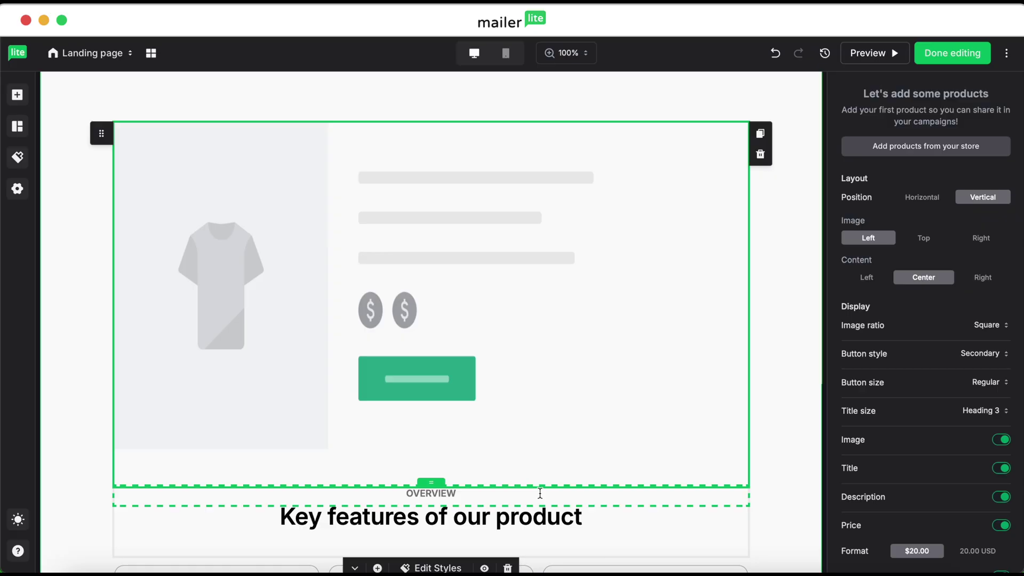
click(875, 147)
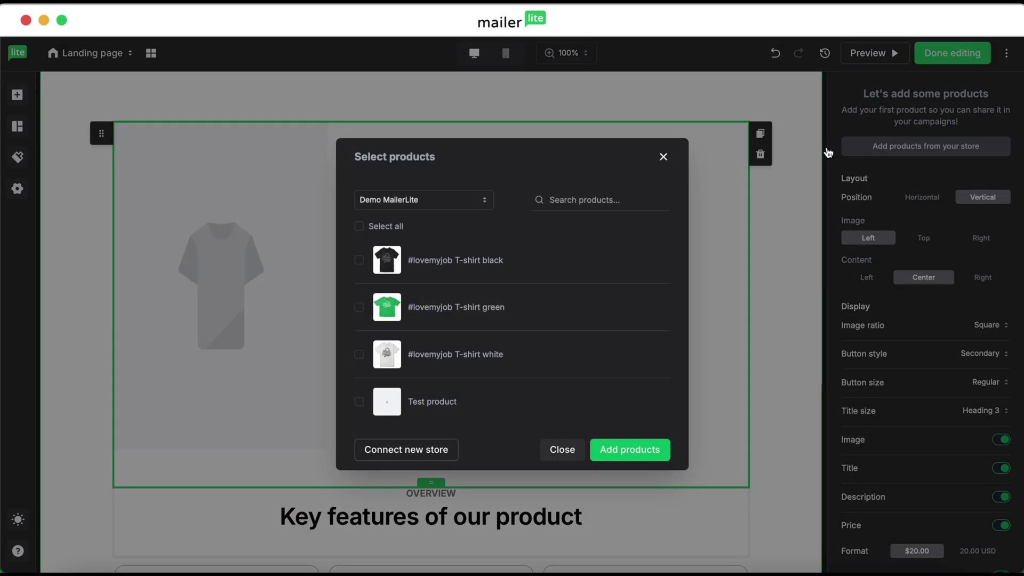
click(476, 203)
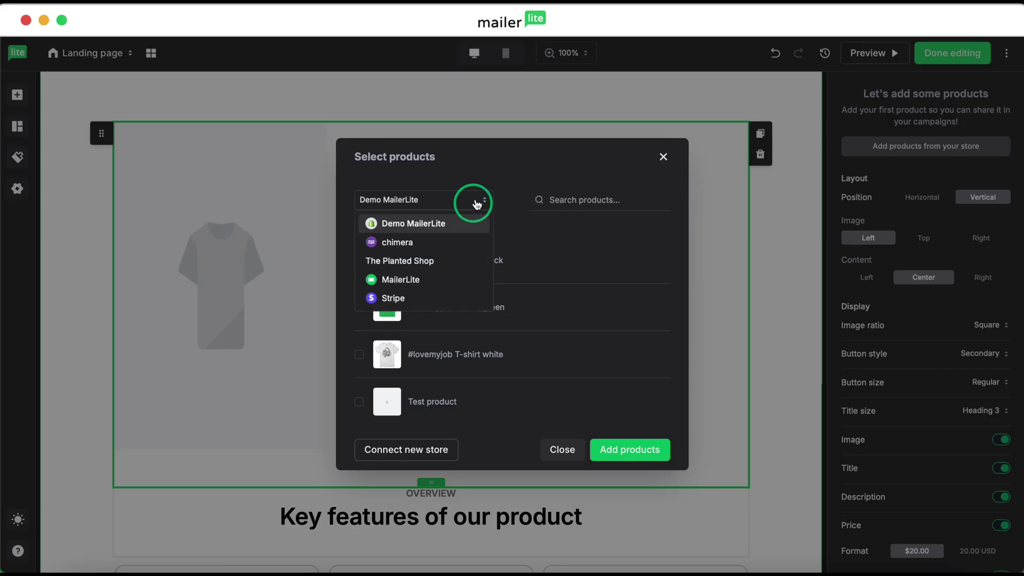
click(410, 298)
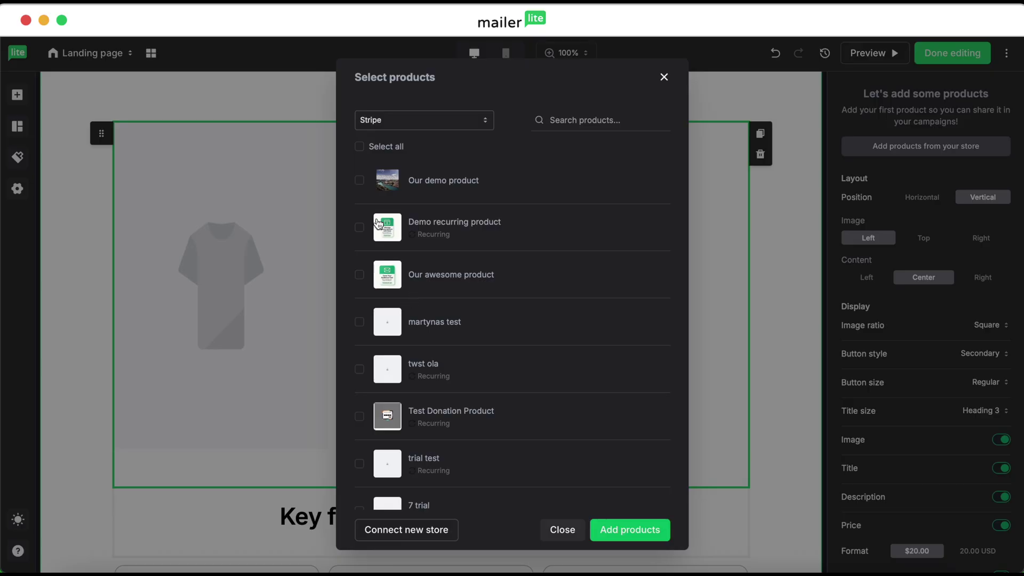
click(360, 181)
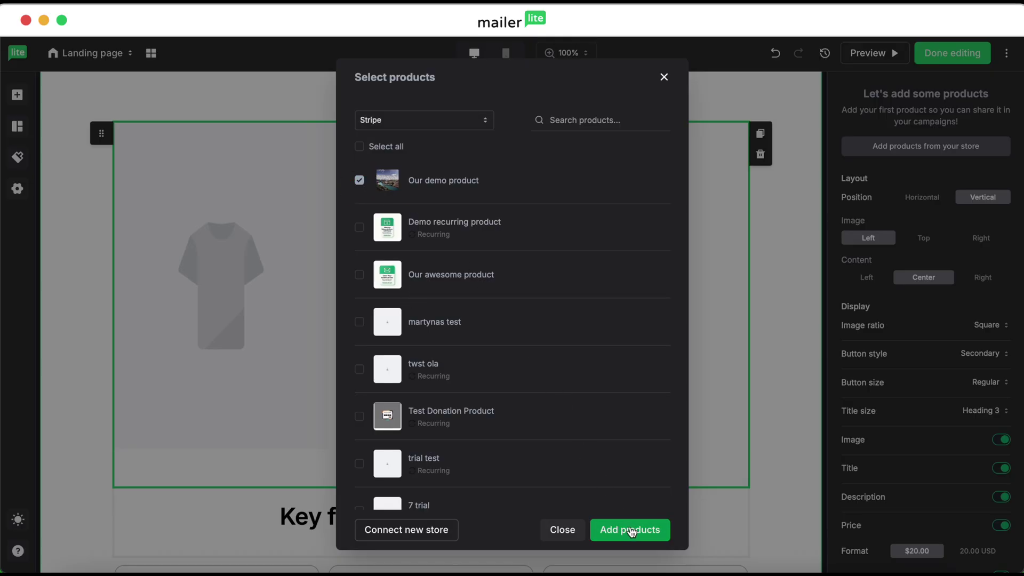
click(630, 530)
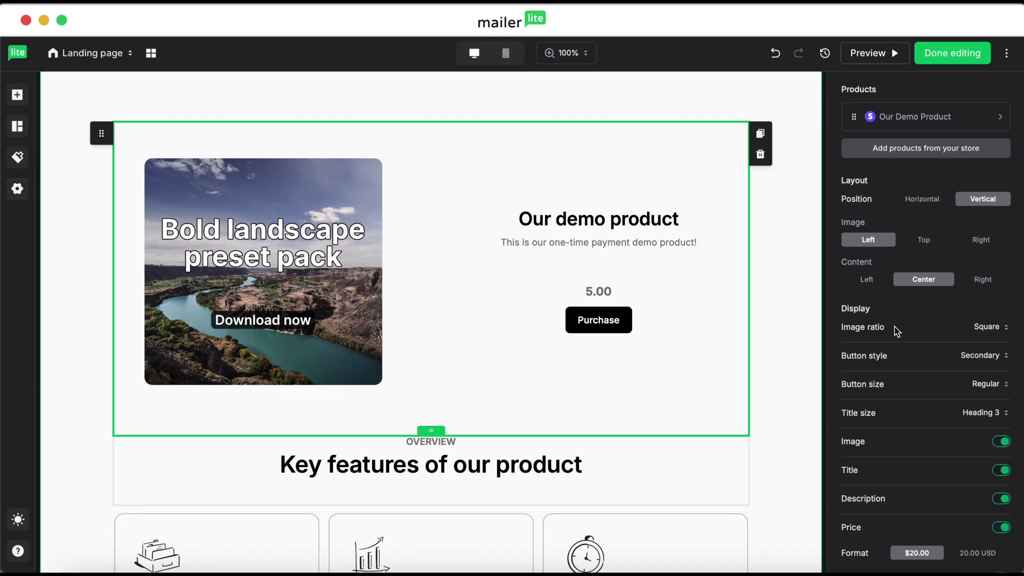
click(1001, 120)
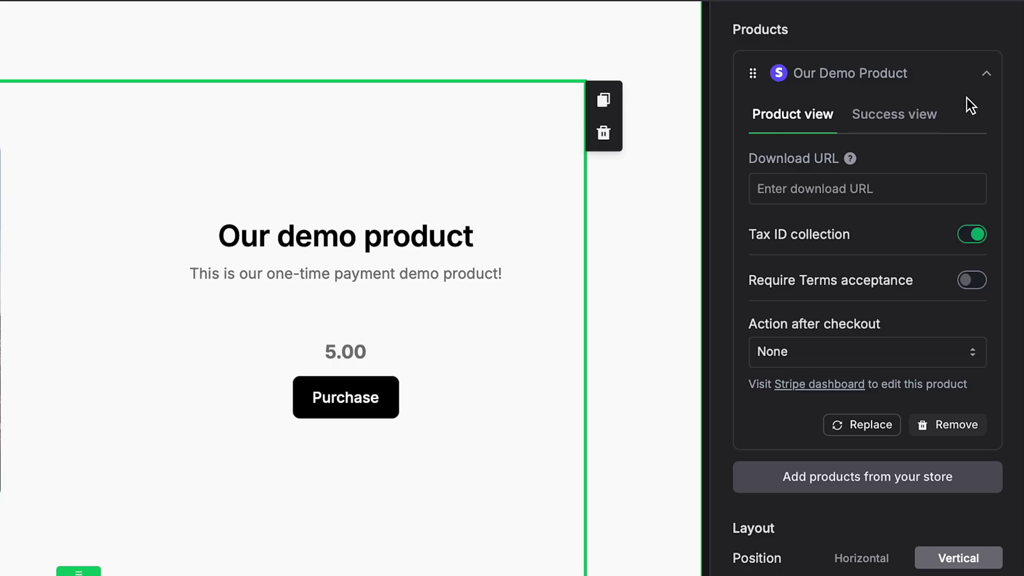
Paste the Google Drive download URL and add buyers to Demo group after checkout.
click(914, 189)
key(ctrl+v)
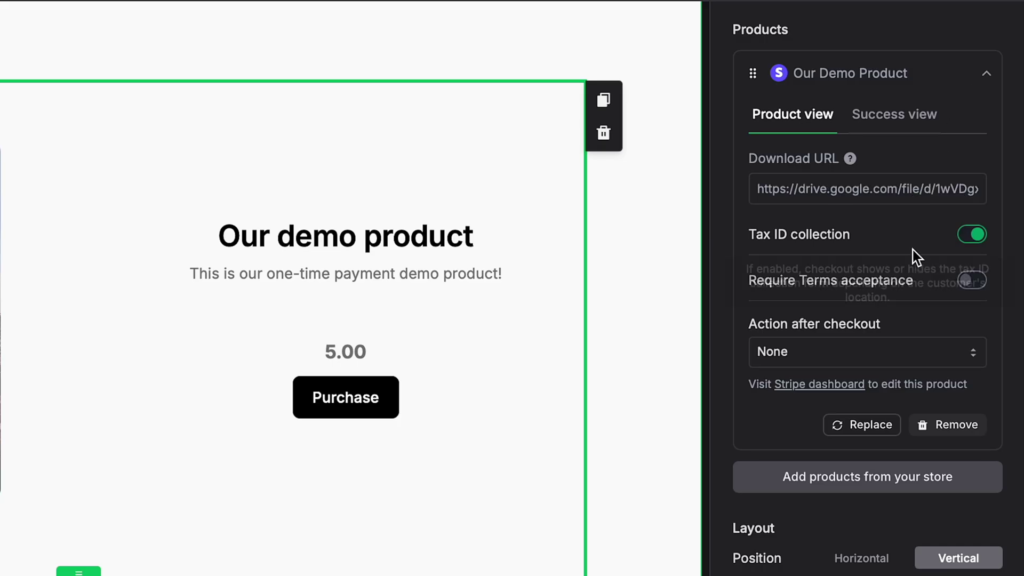
click(969, 365)
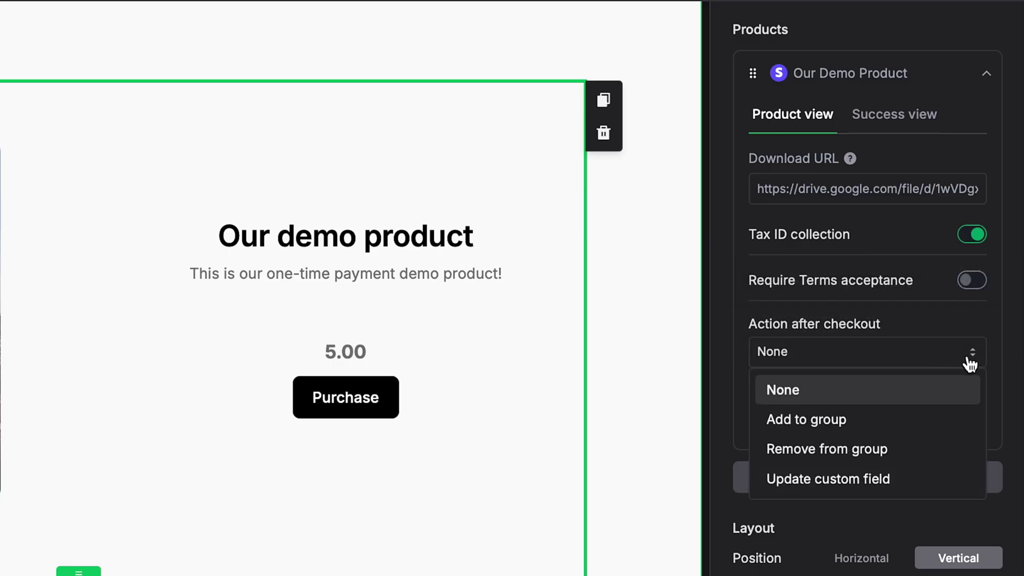
click(919, 426)
click(891, 422)
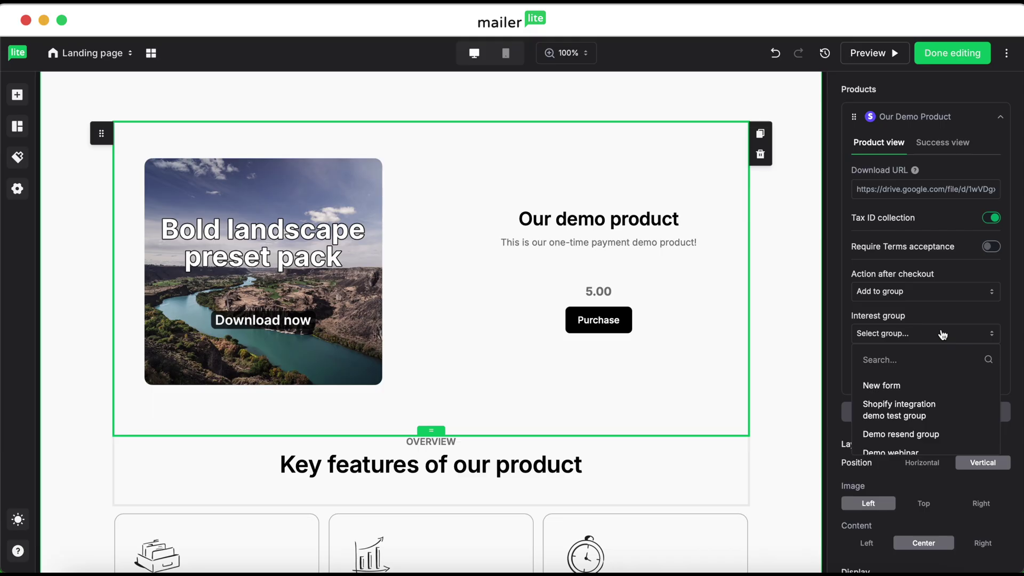
scroll(916, 401, down, 3)
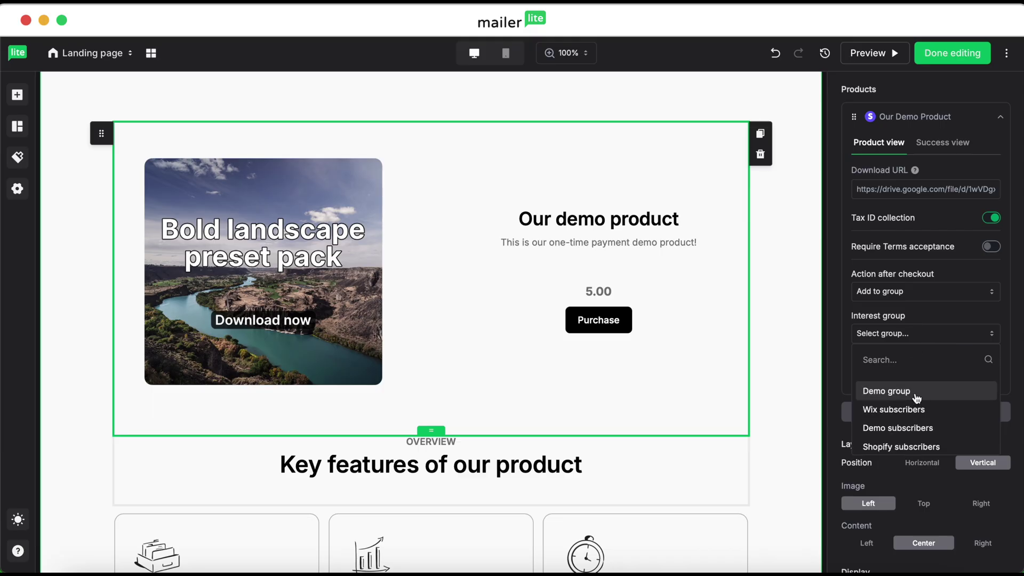
click(916, 397)
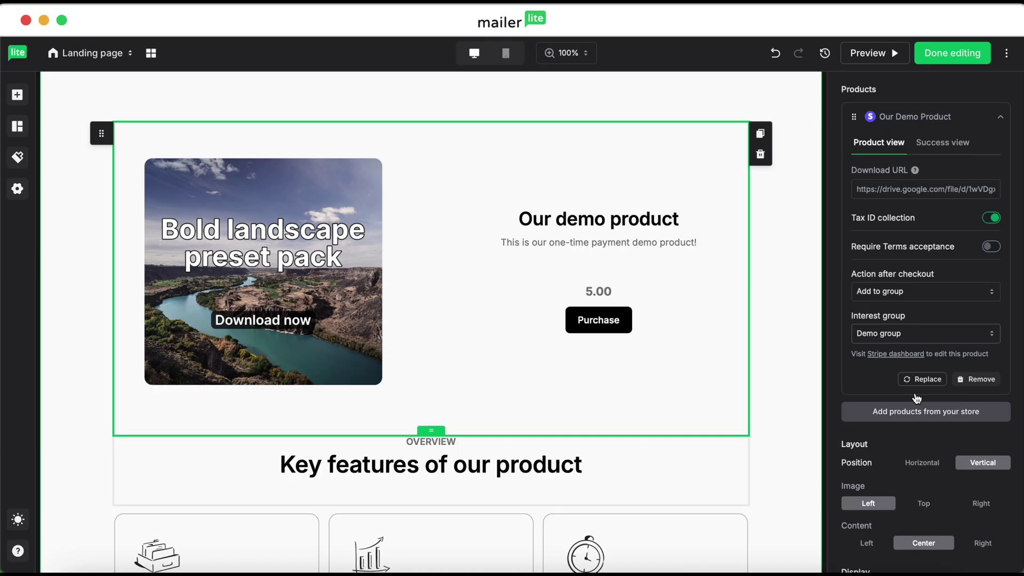
click(954, 145)
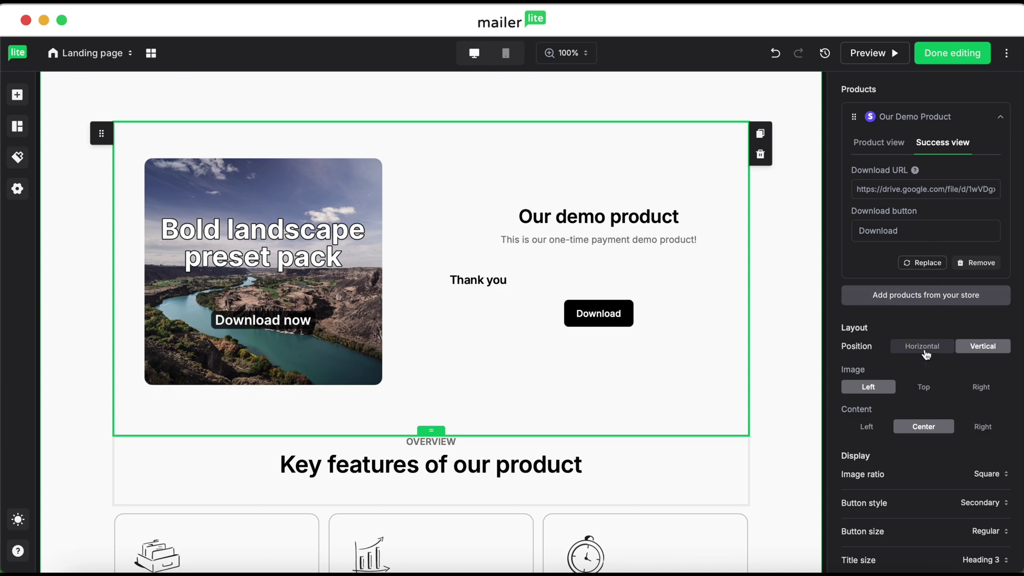
Try horizontal/vertical position, image top/right/left and text alignments, keeping vertical, left image, centred text.
click(922, 347)
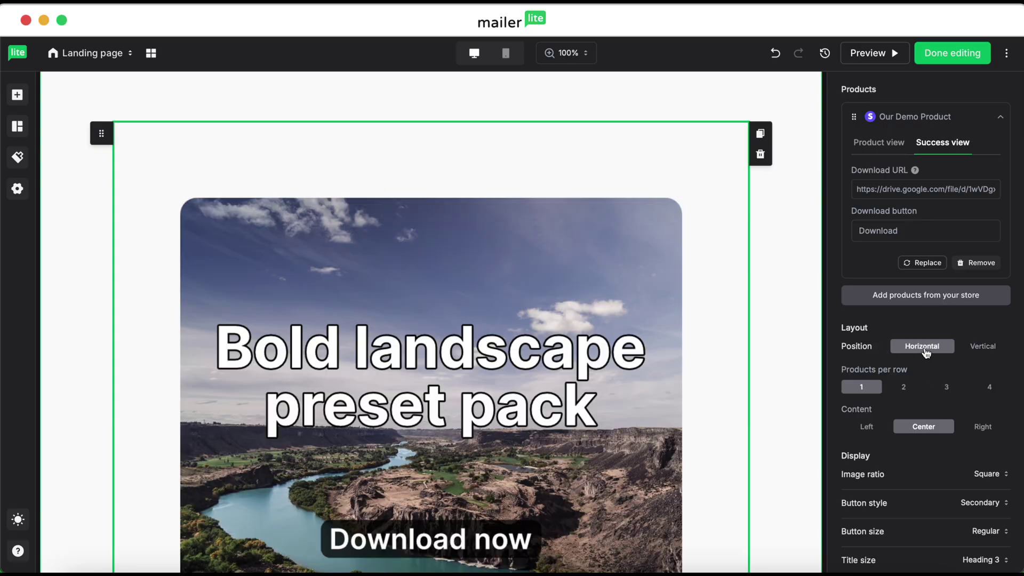
scroll(704, 393, down, 8)
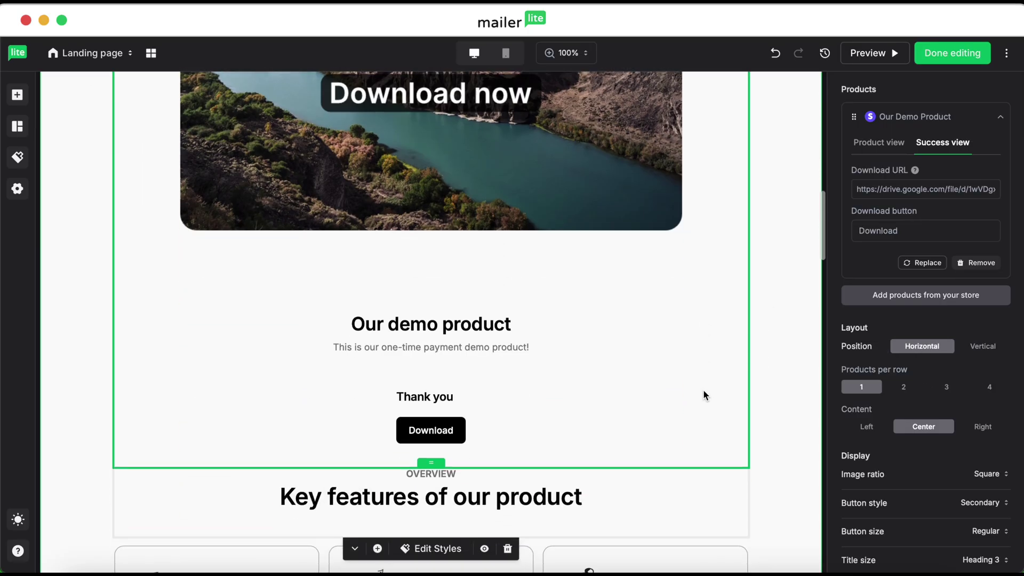
scroll(704, 393, up, 4)
click(980, 347)
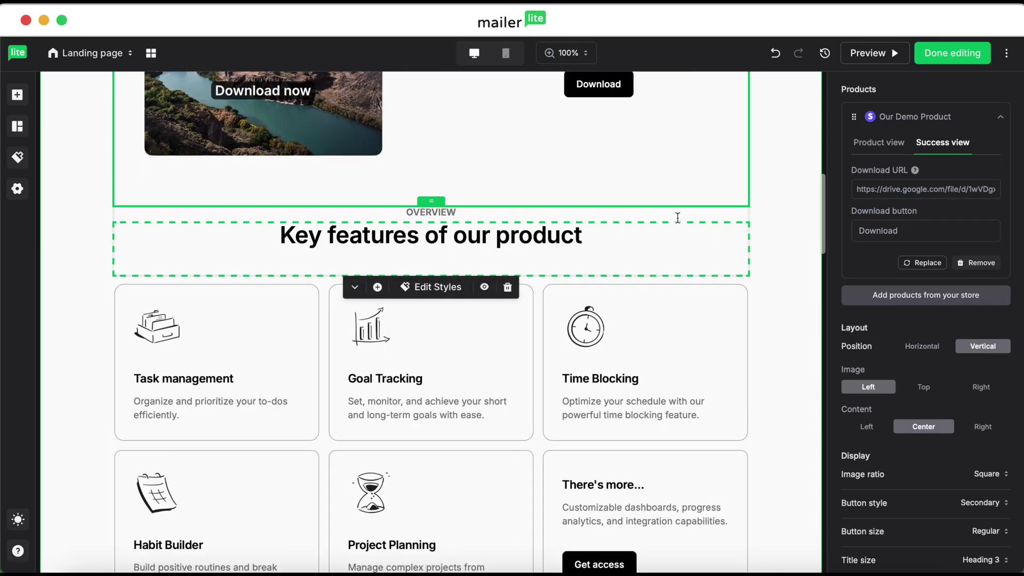
scroll(677, 219, up, 2)
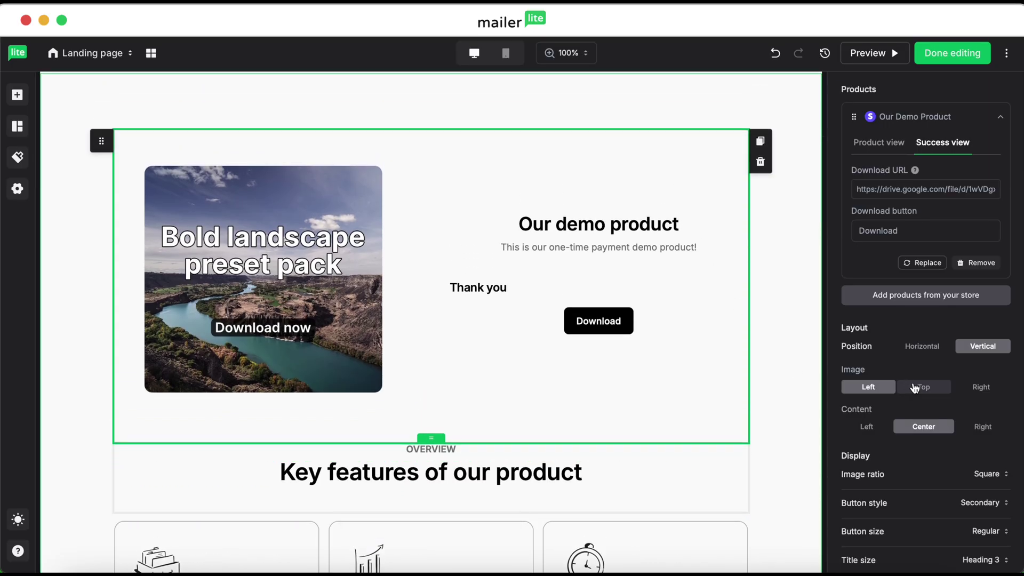
click(923, 388)
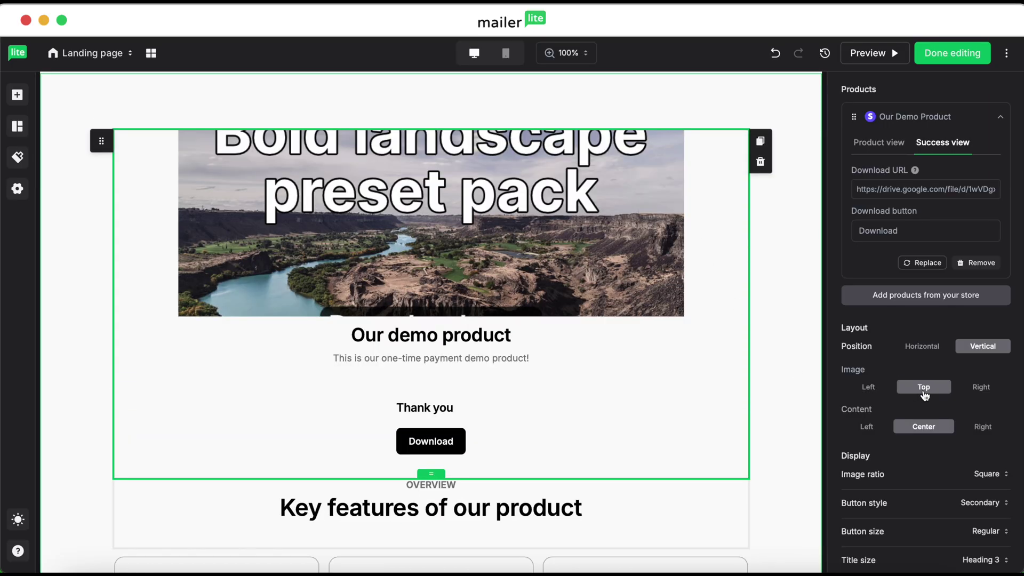
click(981, 388)
click(871, 388)
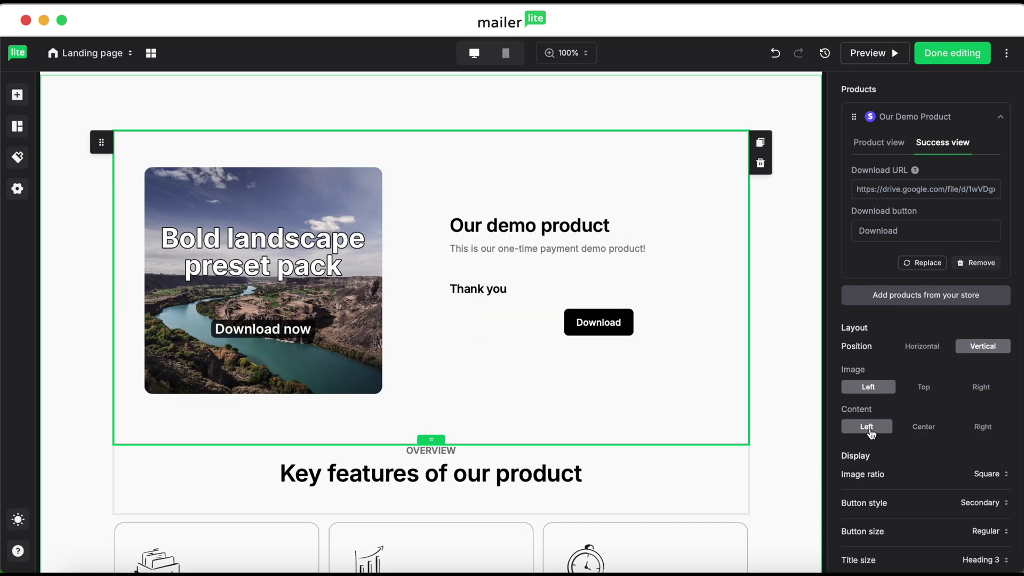
click(983, 428)
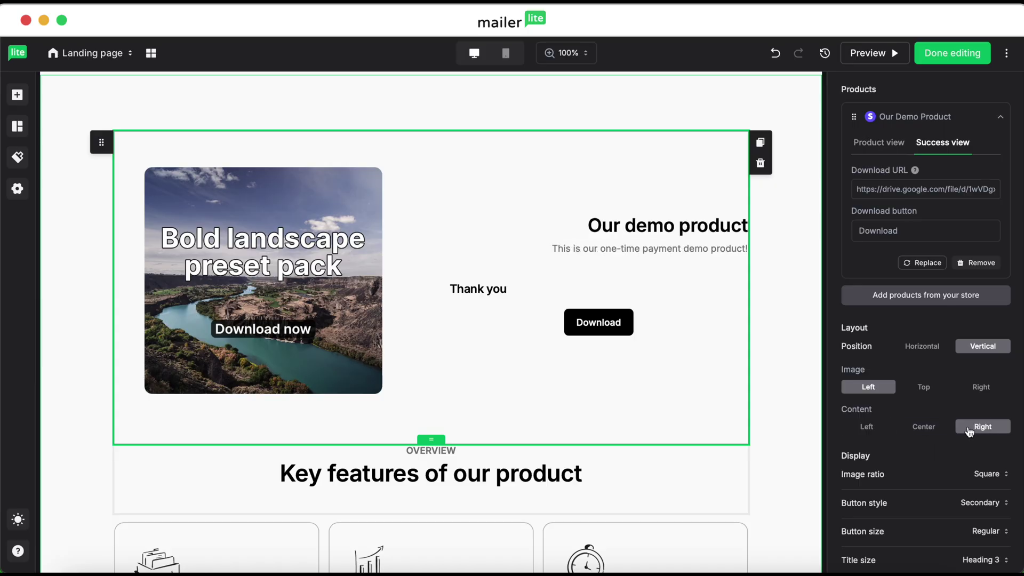
click(923, 427)
Retype the end of the 'Thank you' heading in the success view.
click(591, 288)
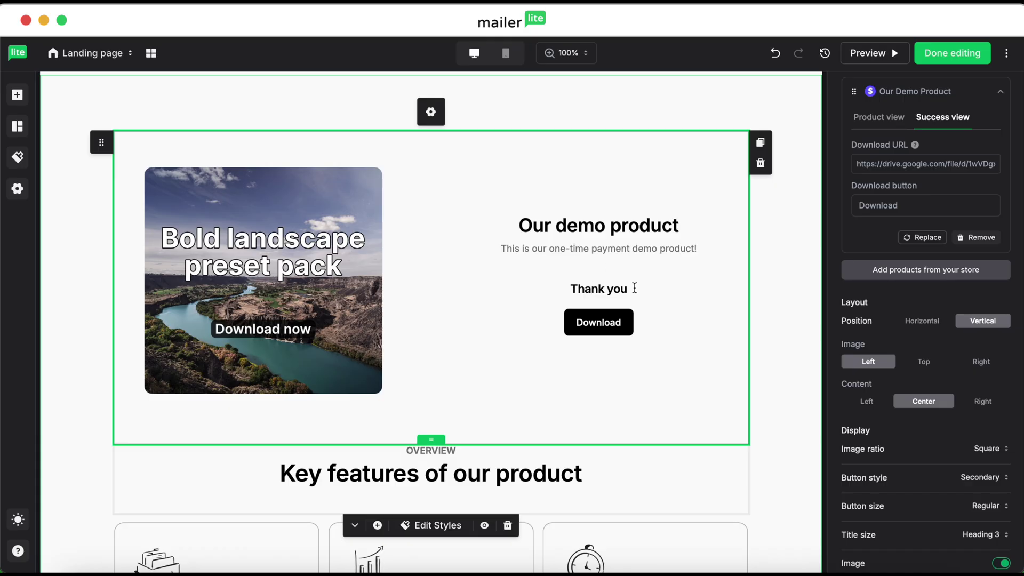
click(634, 289)
key(BackSpace)
key(BackSpace)
key(BackSpace)
text(you)
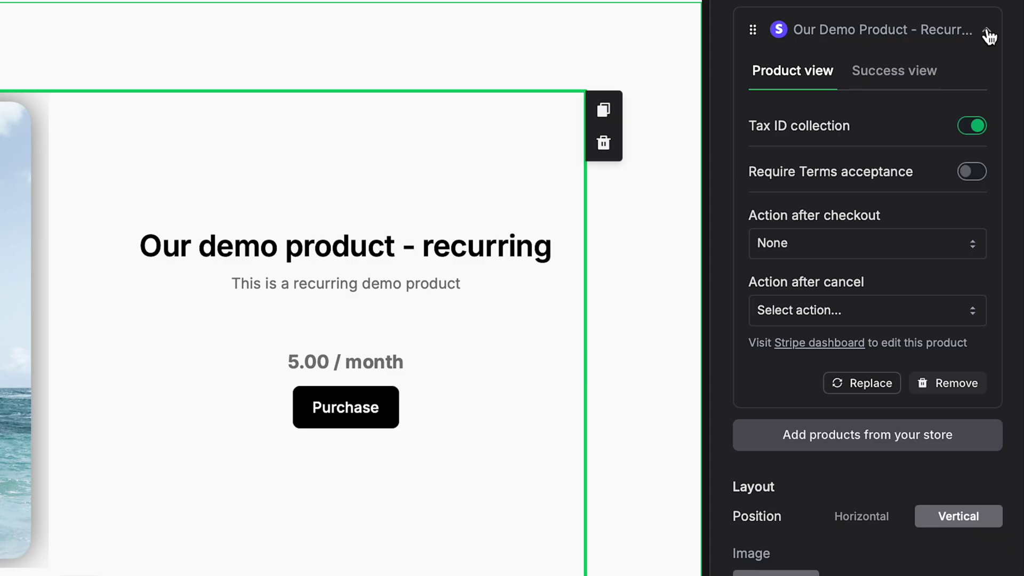
Set the recurring product's after-checkout action to Add to group with Demo group.
click(864, 245)
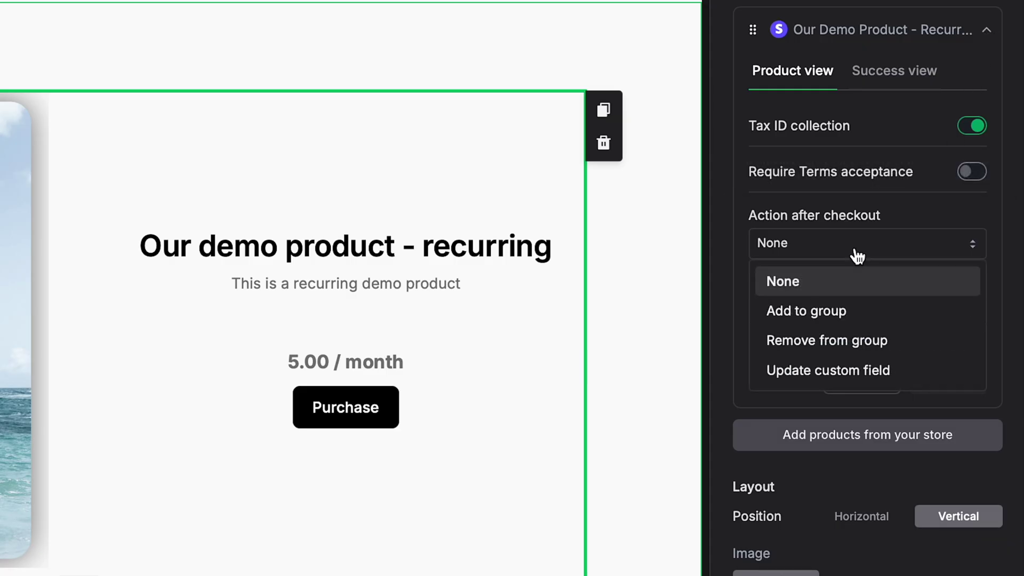
click(845, 319)
click(899, 315)
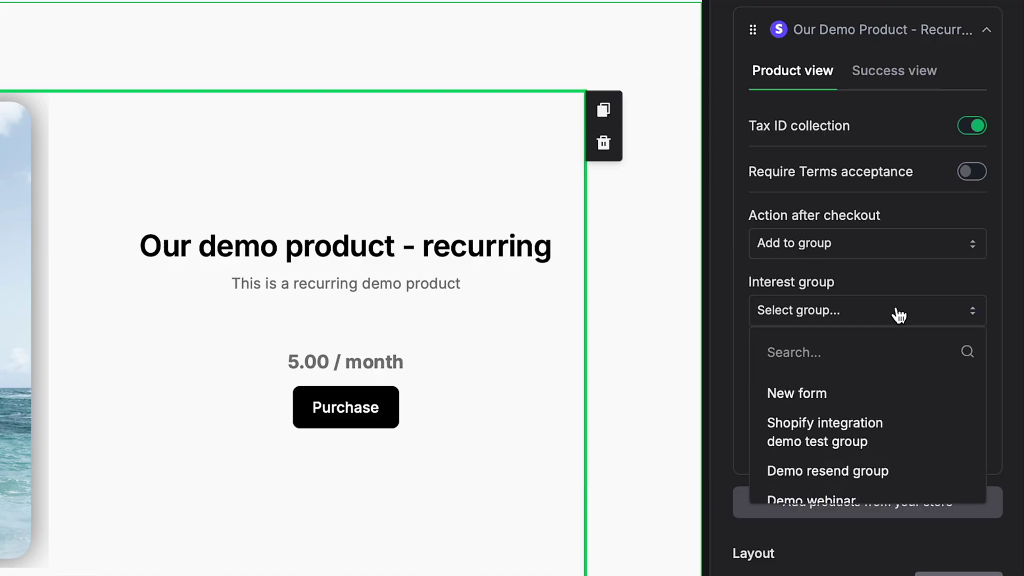
scroll(896, 448, down, 3)
scroll(864, 441, down, 1)
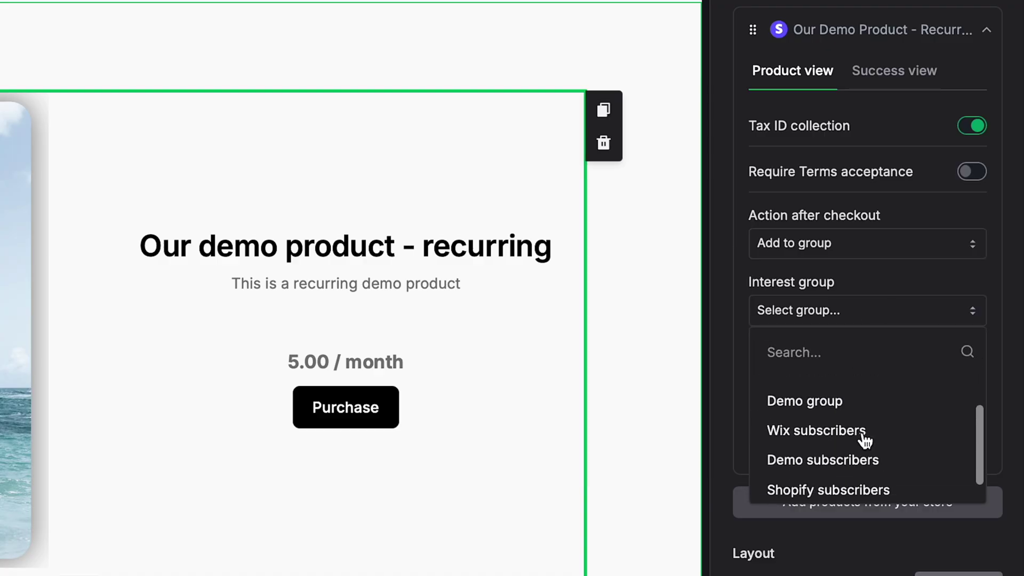
click(832, 403)
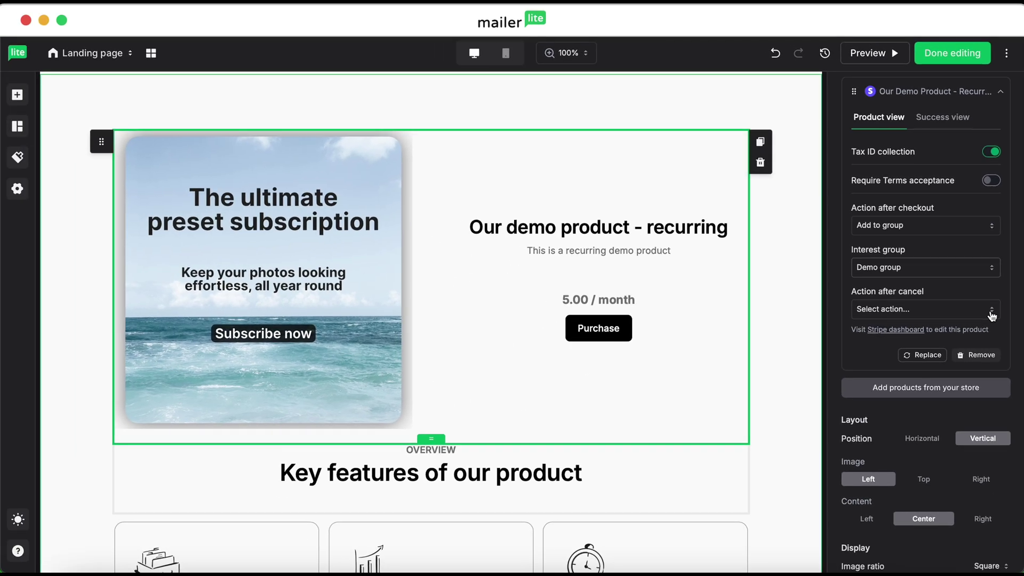
Set Action after cancel to Remove from group for Demo group, then finish editing.
click(992, 315)
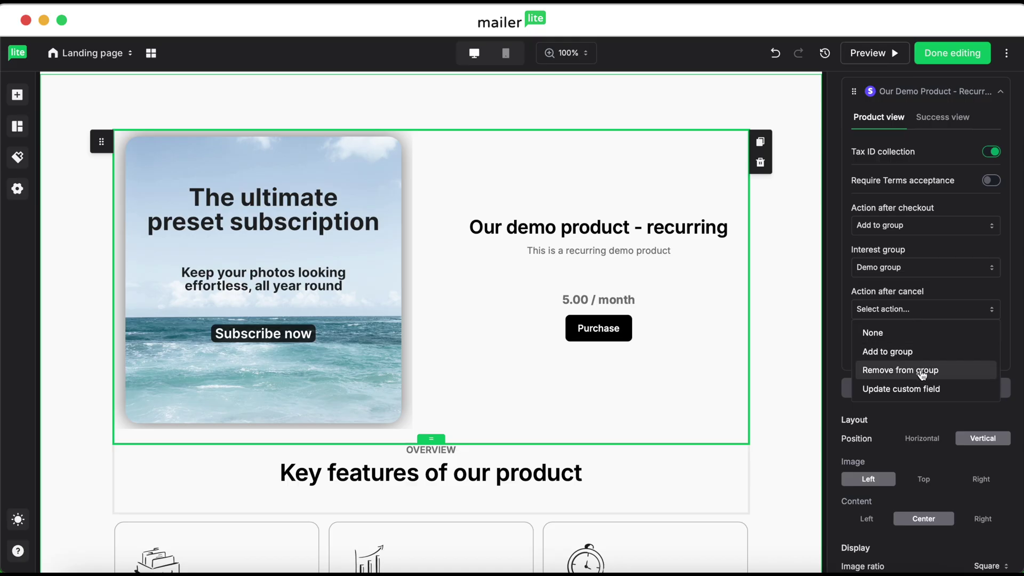
click(922, 371)
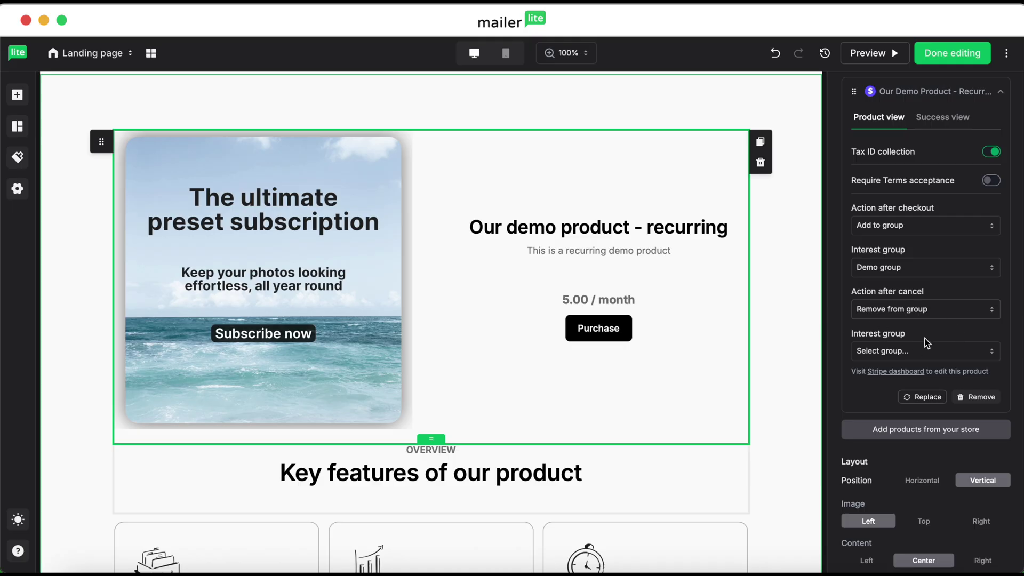
click(944, 353)
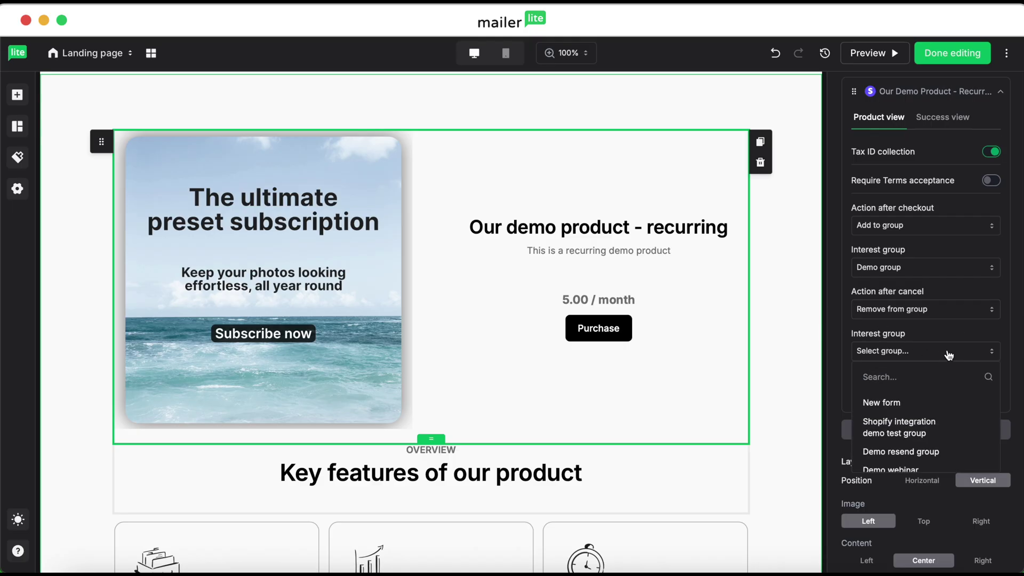
scroll(919, 446, down, 3)
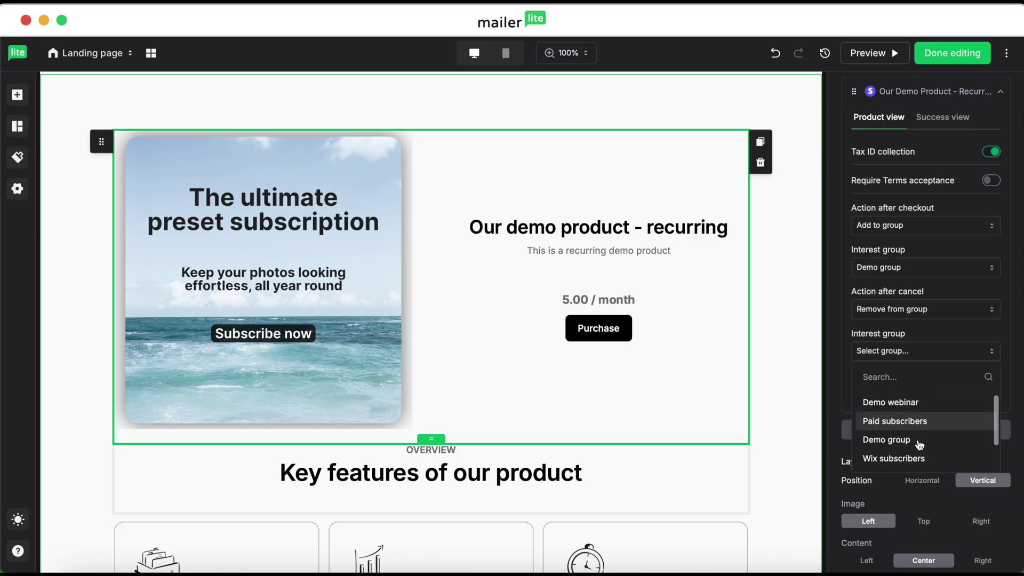
click(903, 442)
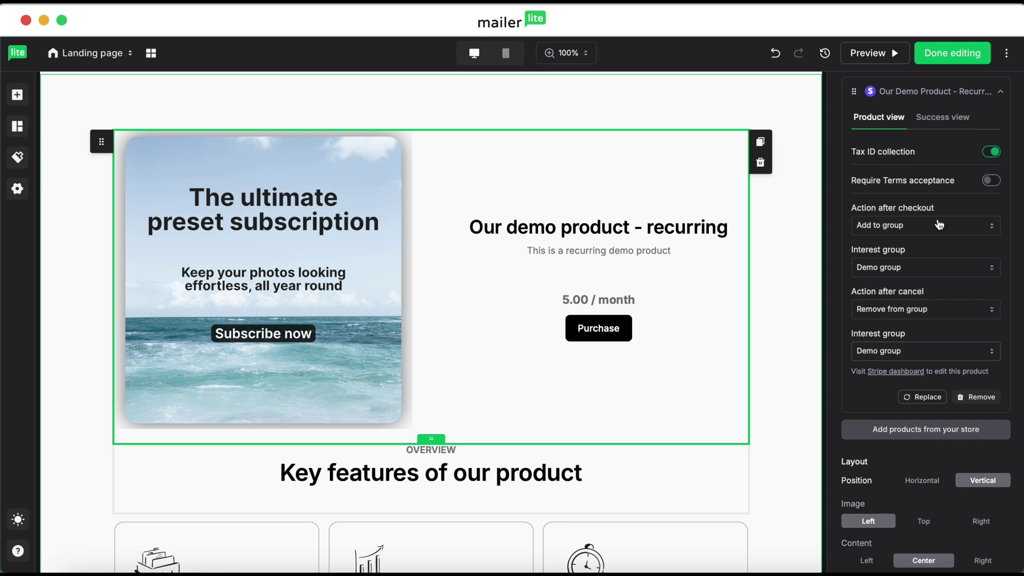
click(961, 54)
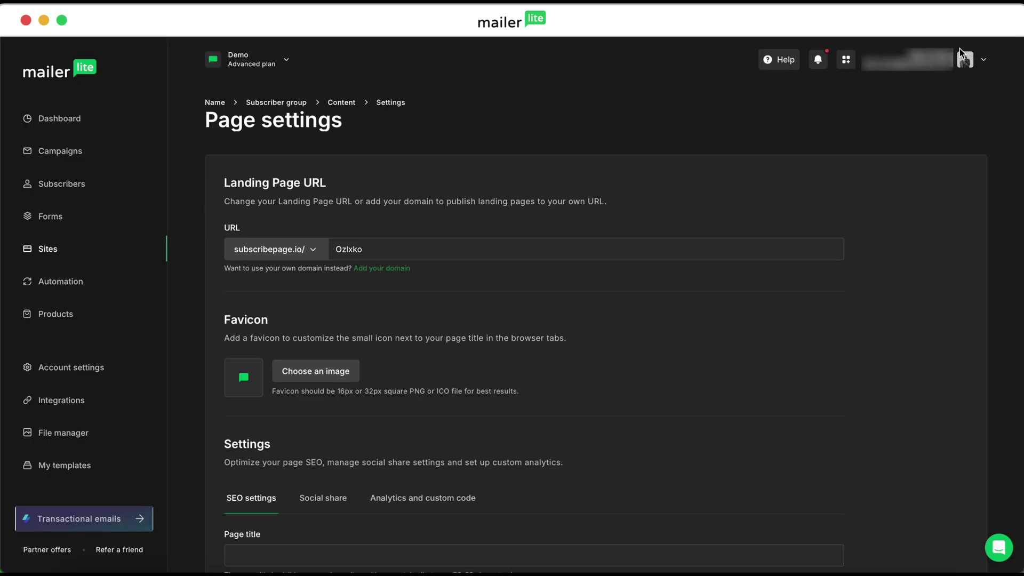
Save the page settings and preview the Stripe Digital product purchase email with its Download button.
scroll(960, 240, down, 10)
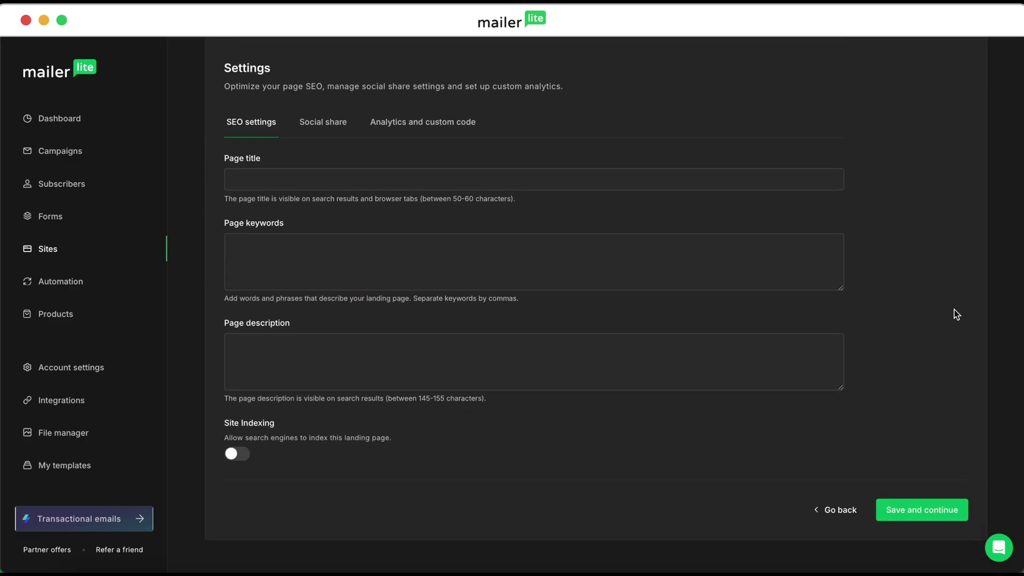
click(927, 512)
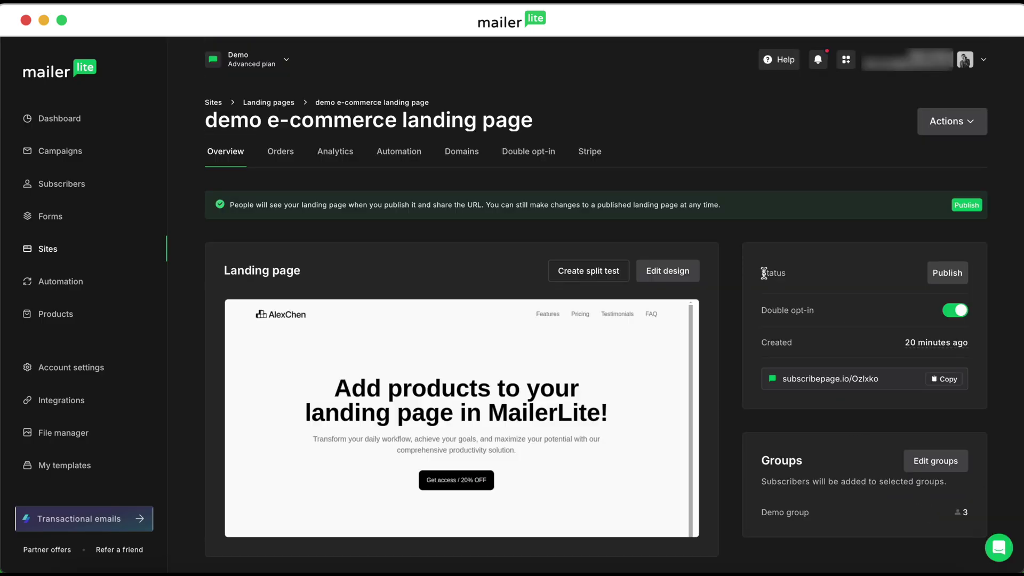
click(591, 155)
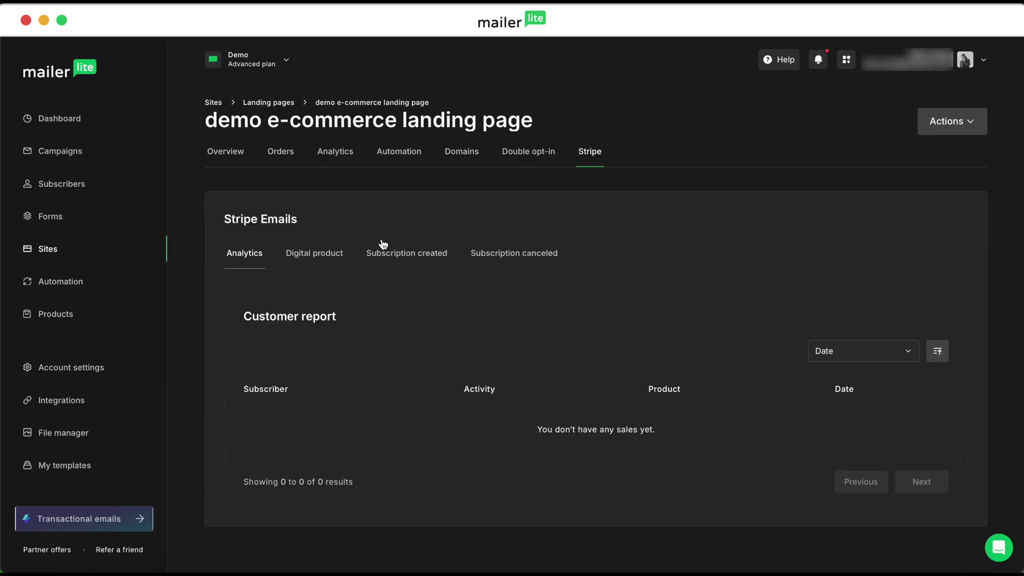
click(306, 254)
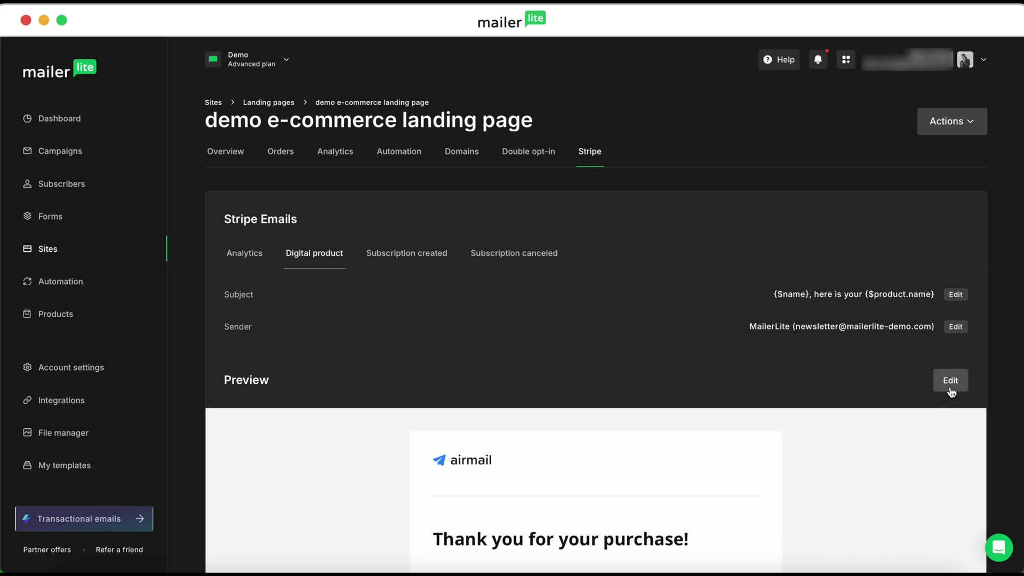
scroll(953, 388, down, 3)
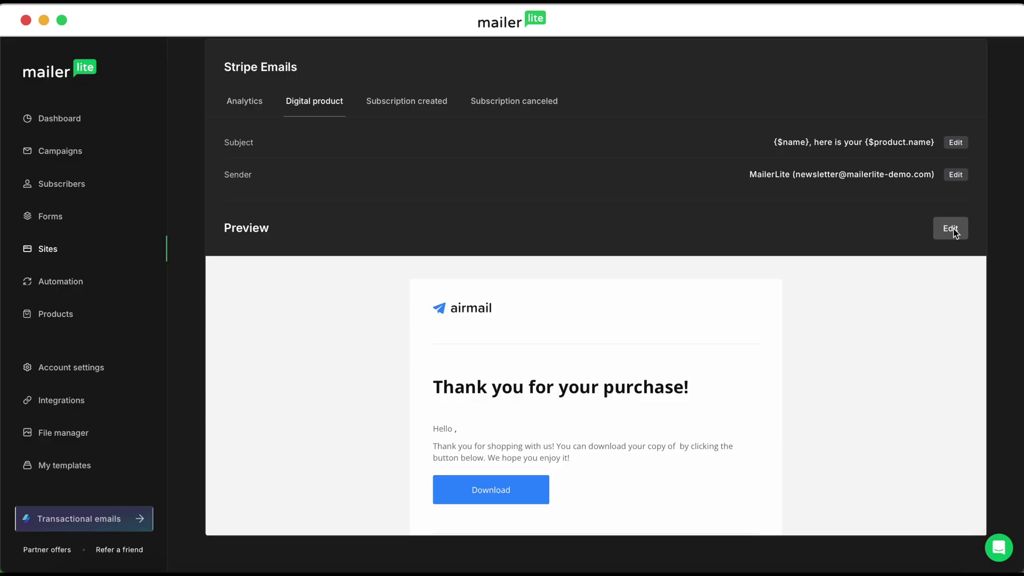
Replace the purchase email's airmail logo with The Planted Shop text logo from File manager.
click(954, 230)
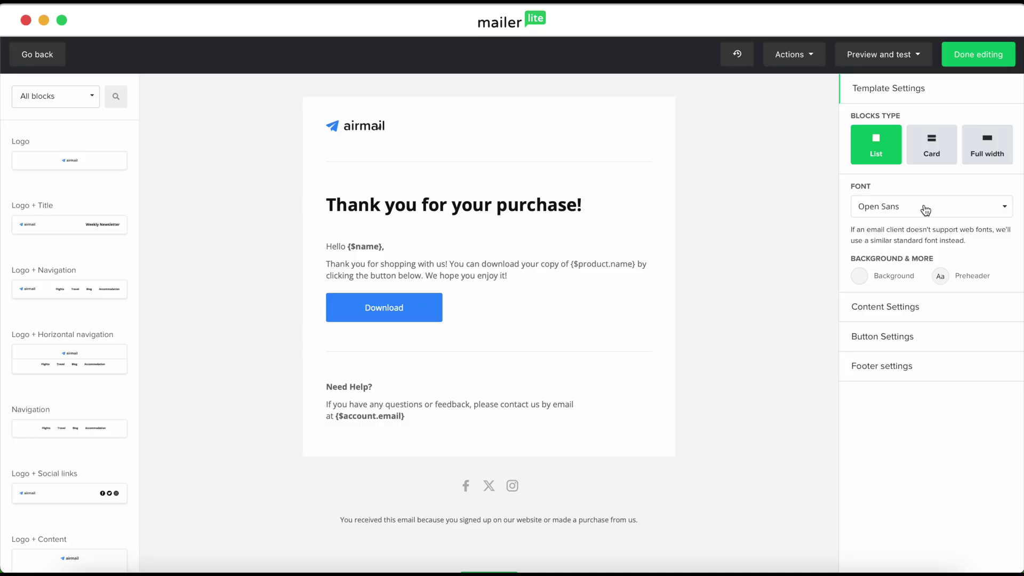
mouse_move(628, 107)
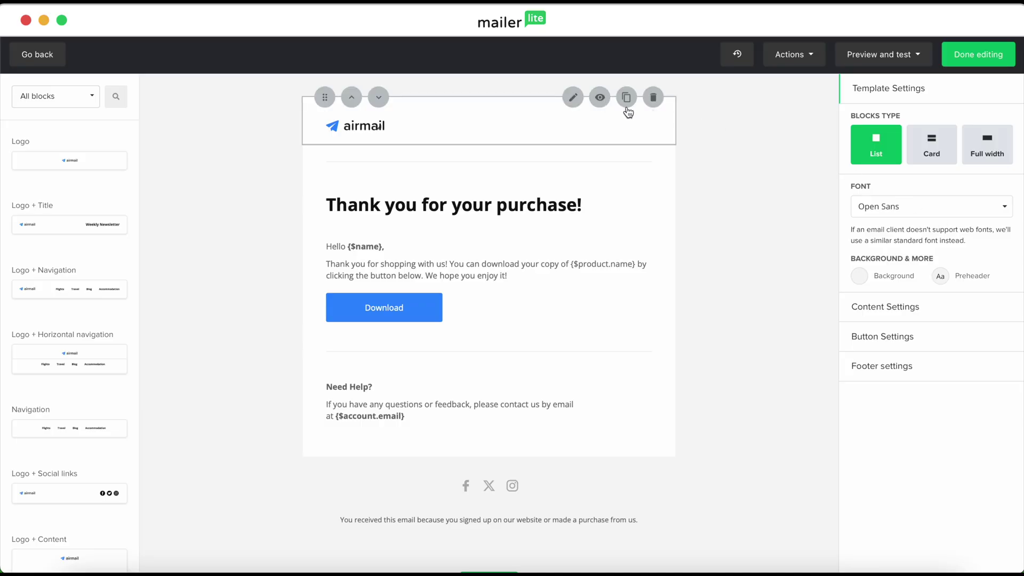
click(437, 121)
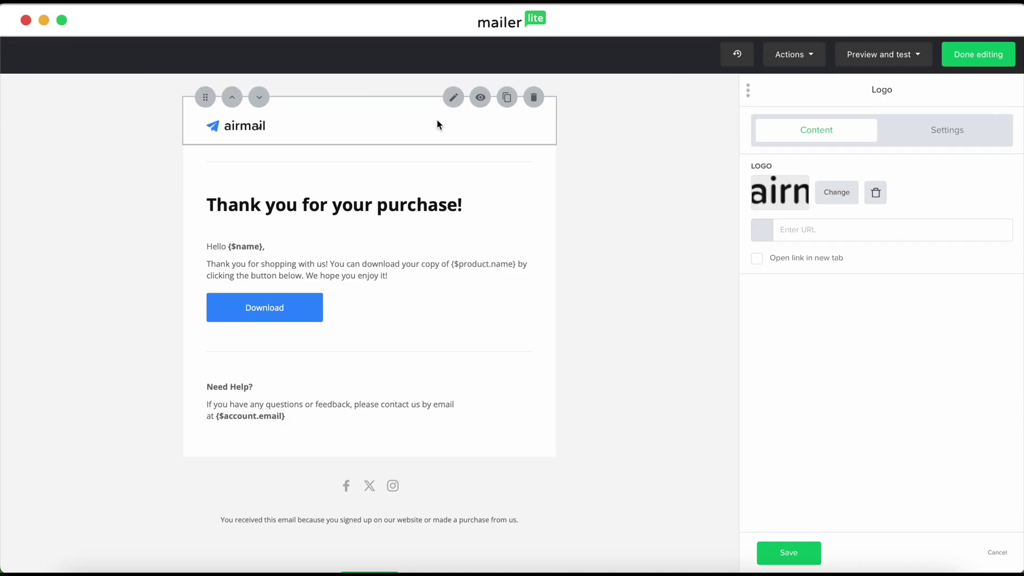
click(840, 196)
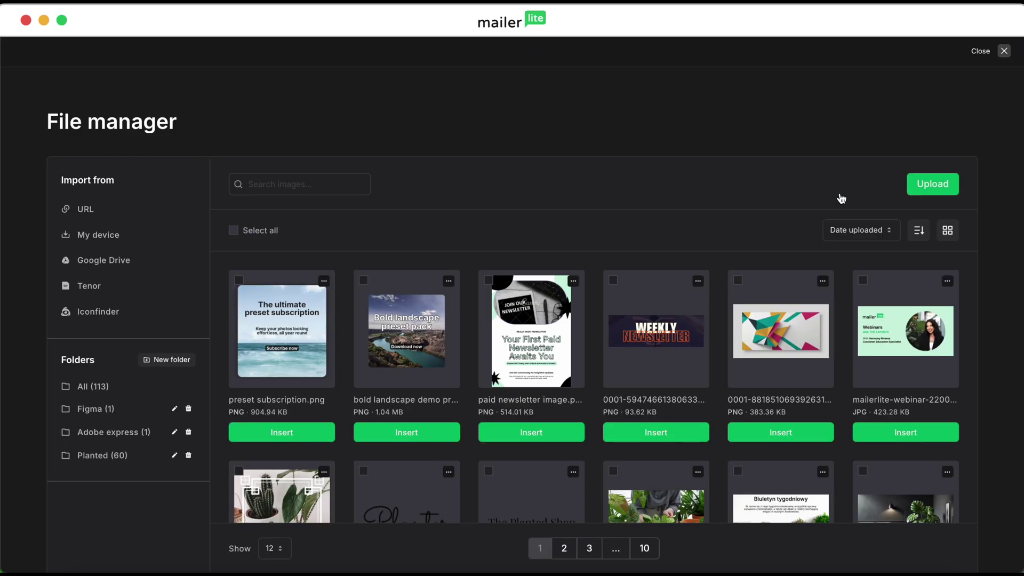
scroll(841, 198, down, 4)
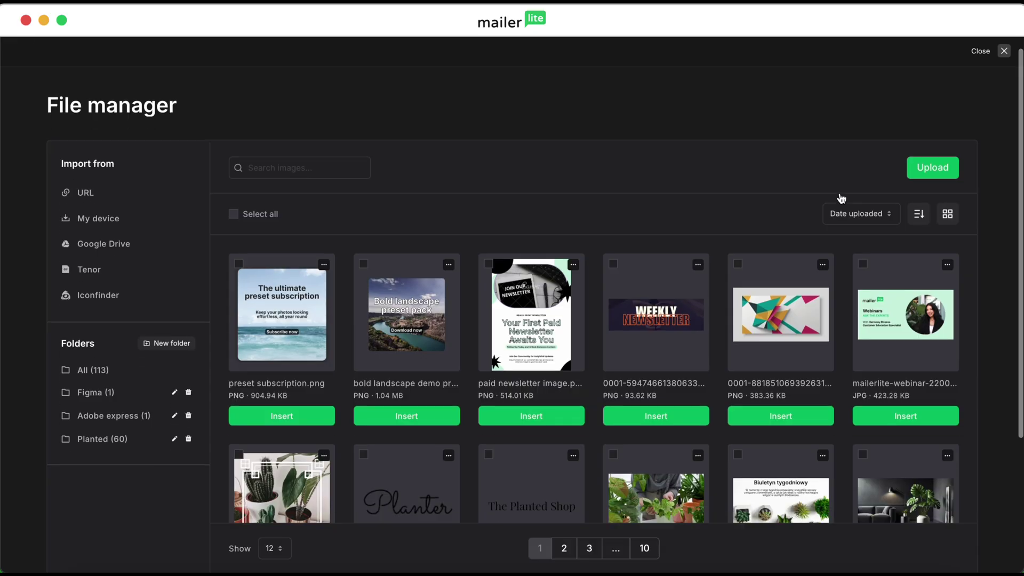
scroll(841, 198, up, 4)
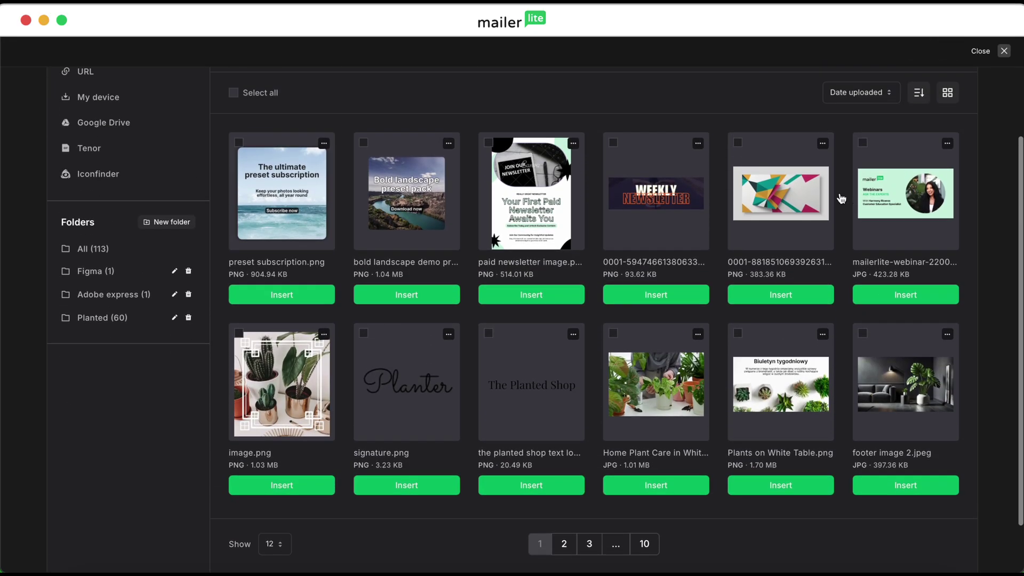
scroll(970, 277, down, 3)
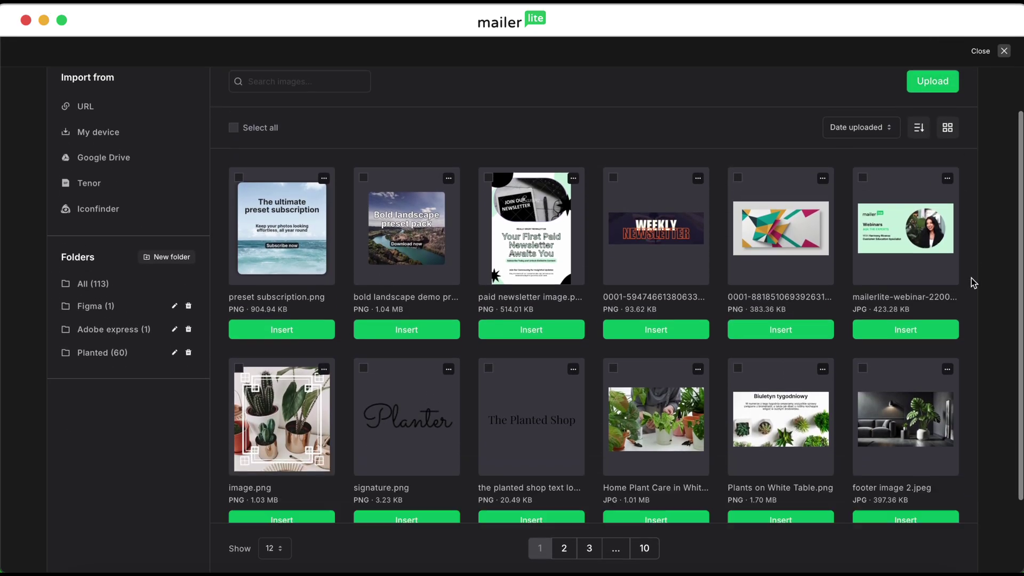
click(572, 429)
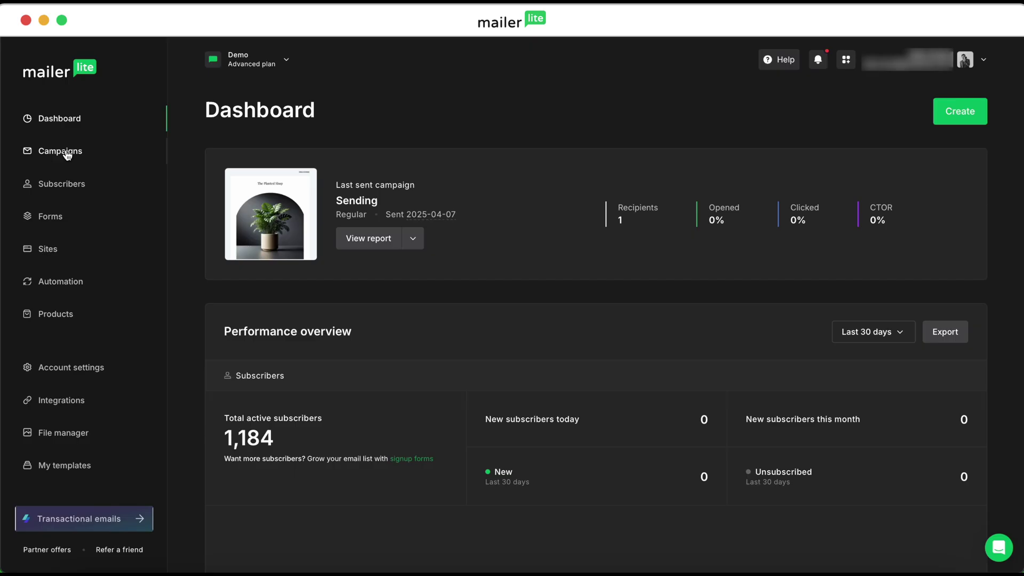
Edit the content of the draft campaign 'My digital product in MailerLite' and show the E-commerce blocks.
click(67, 155)
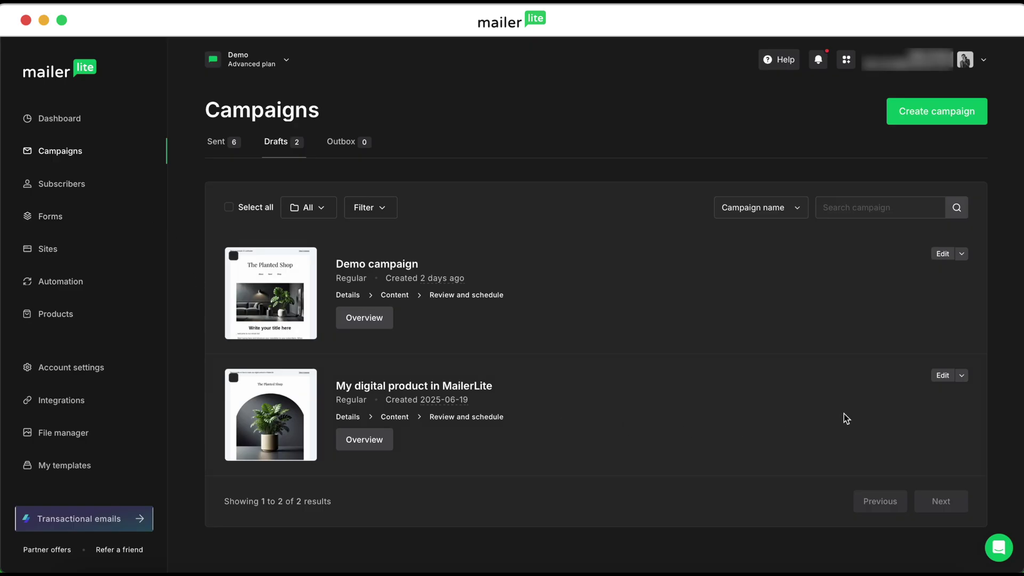
click(941, 376)
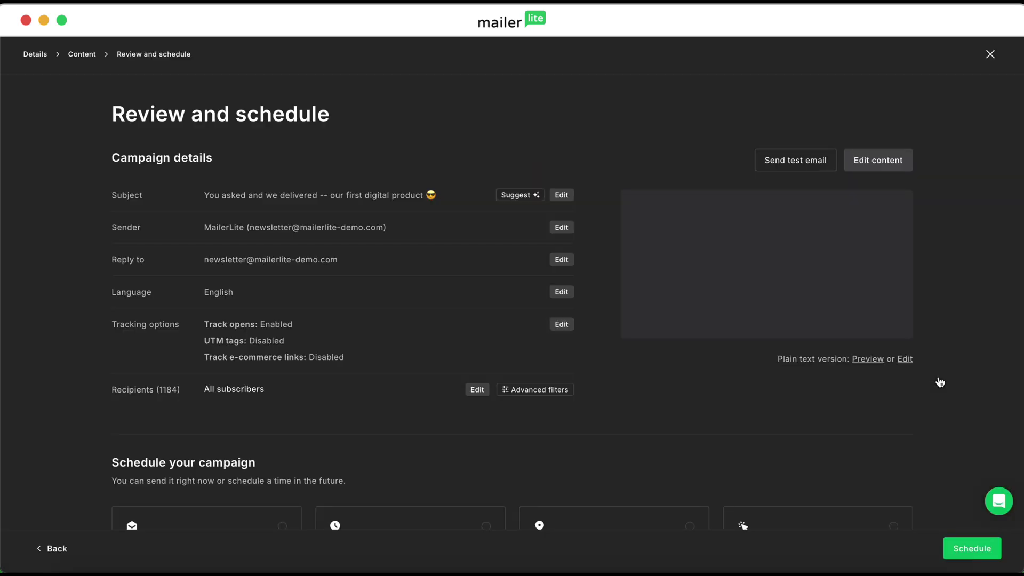
click(881, 163)
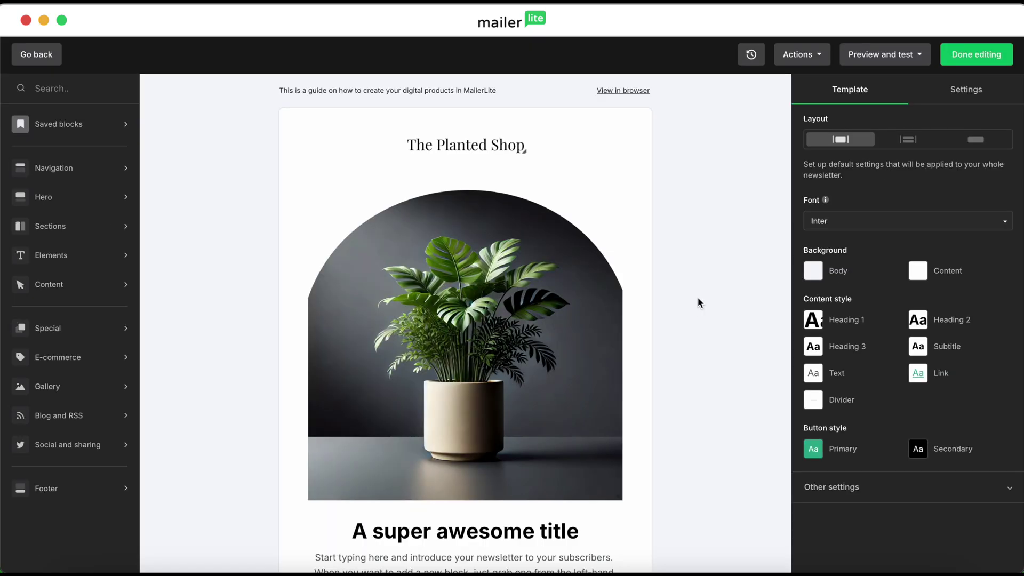
click(496, 222)
click(115, 359)
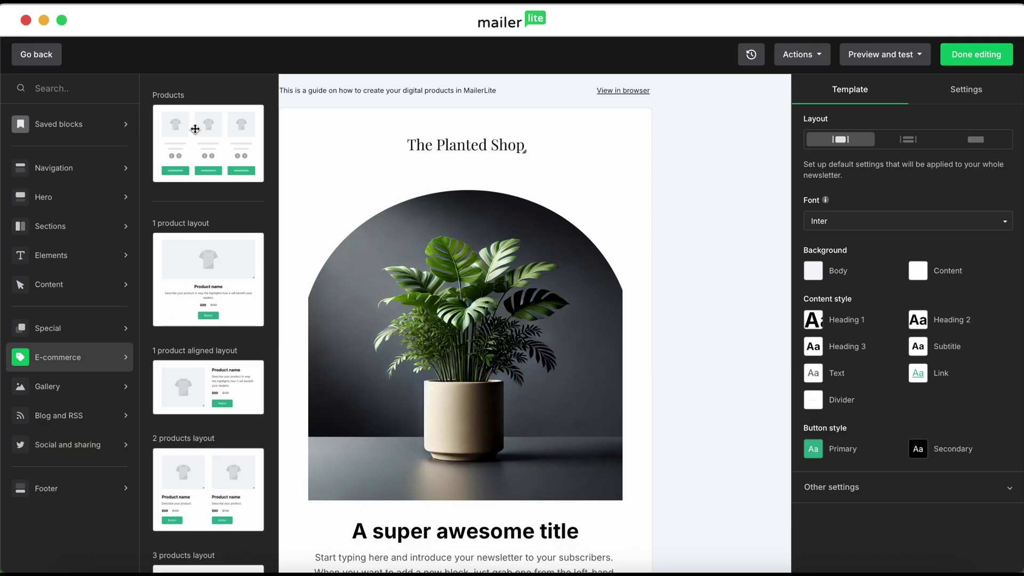
Add a Products block under the title with the Stripe item Our demo product at $5.
drag(195, 130, 348, 536)
scroll(348, 535, down, 8)
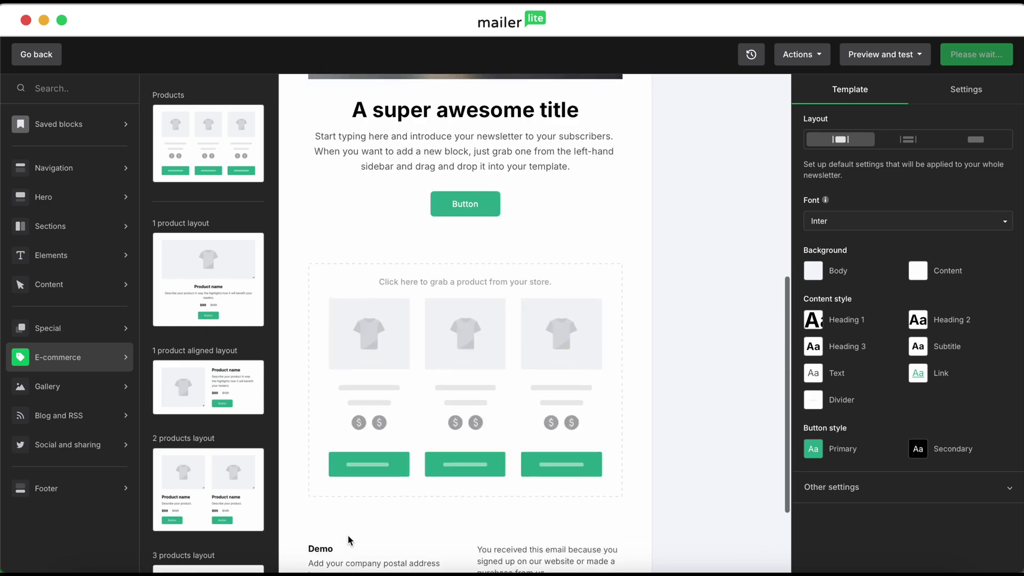
click(484, 412)
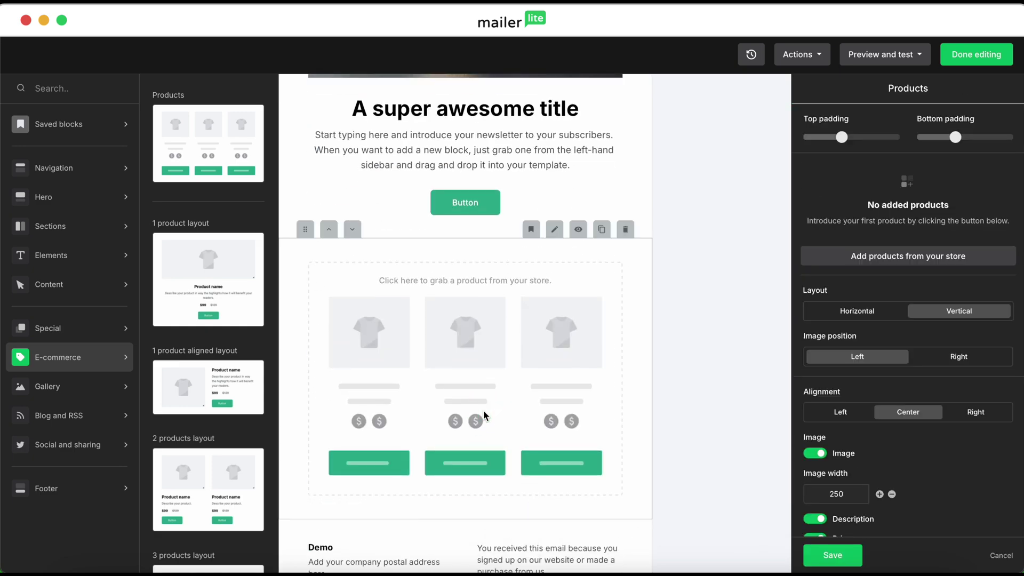
click(849, 257)
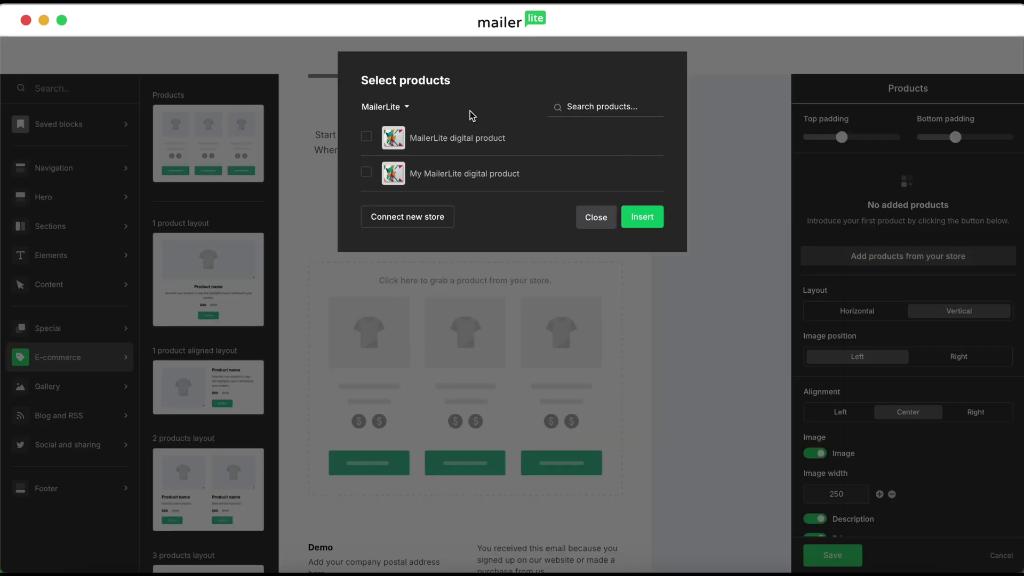
click(406, 107)
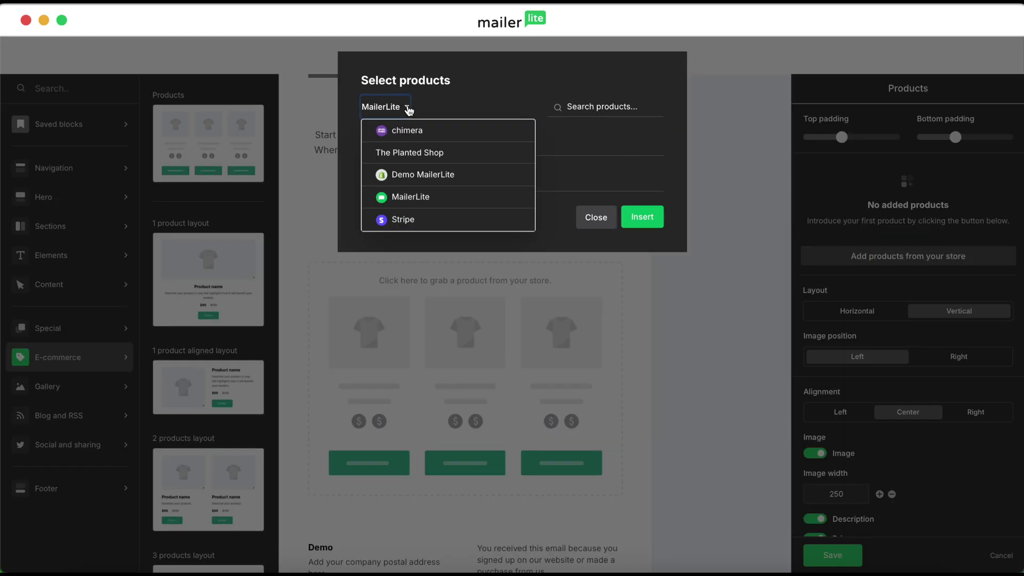
click(405, 220)
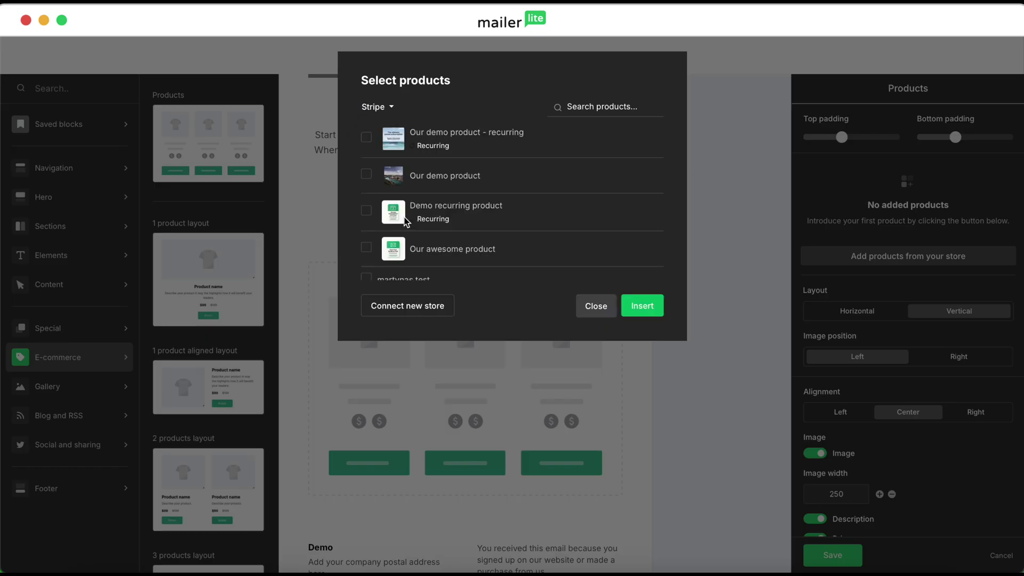
click(366, 175)
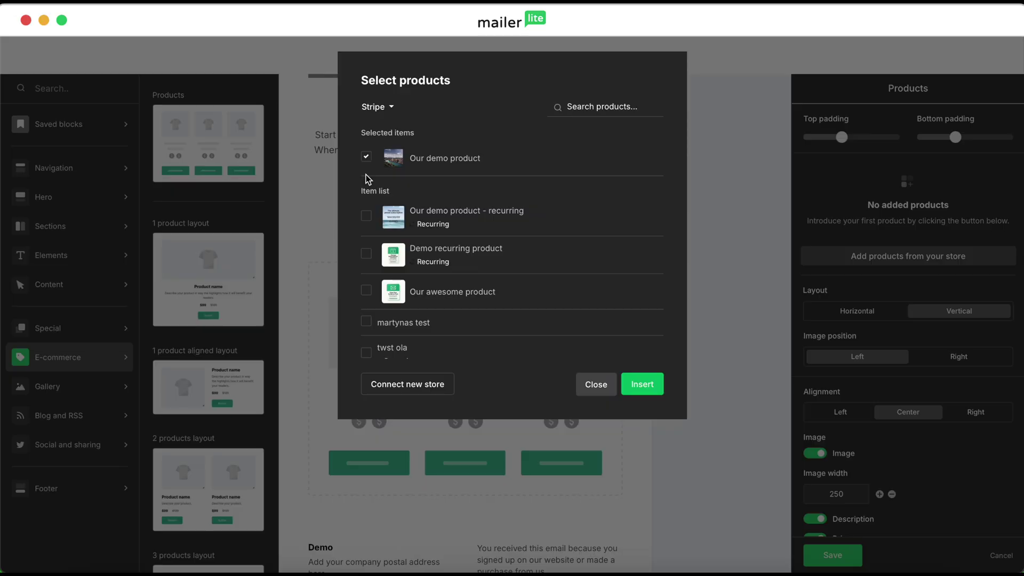
click(642, 385)
click(680, 353)
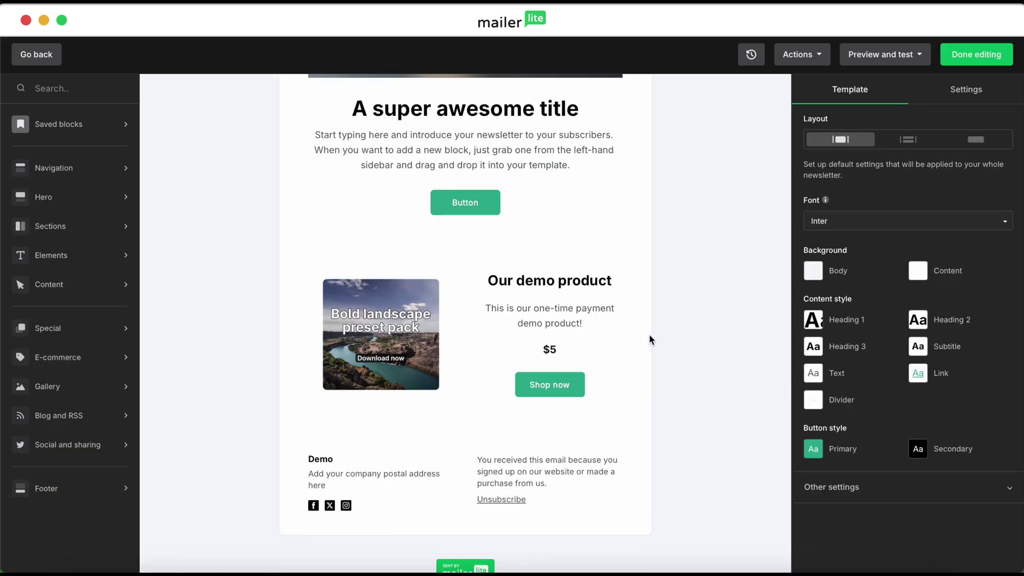
click(592, 313)
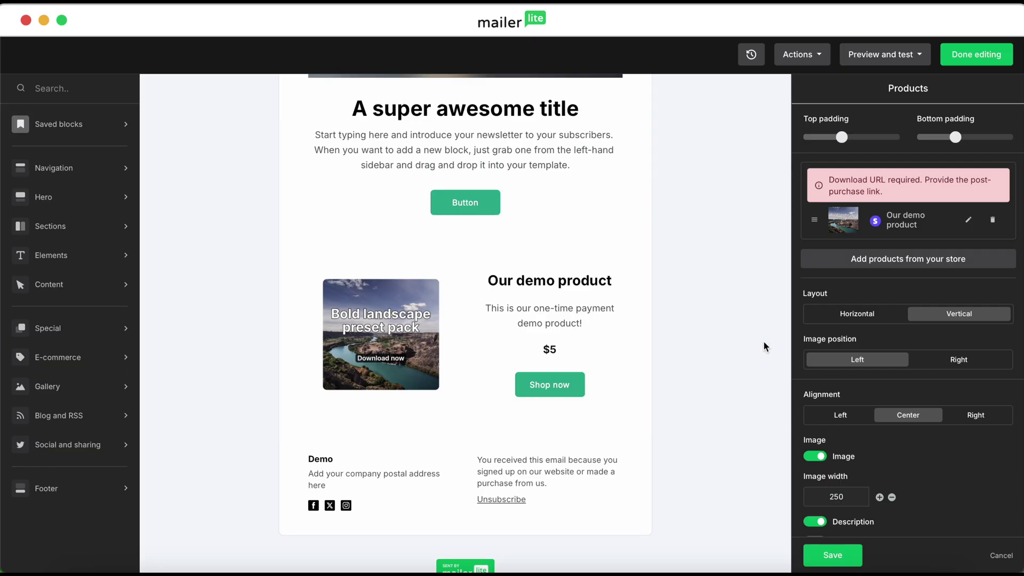
Paste the Google Drive download URL into Our demo product's Download URL.
click(969, 222)
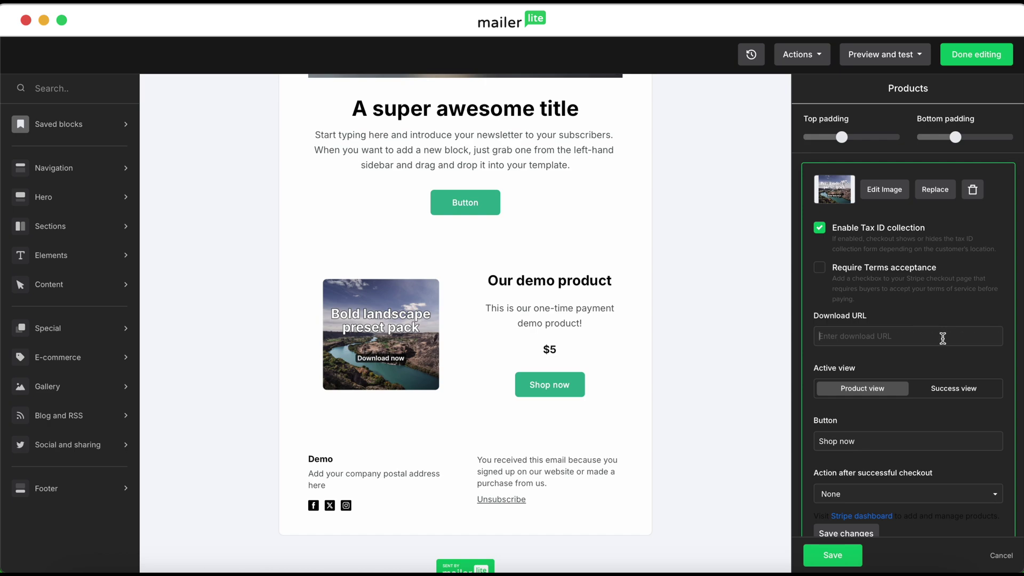
key(super+v)
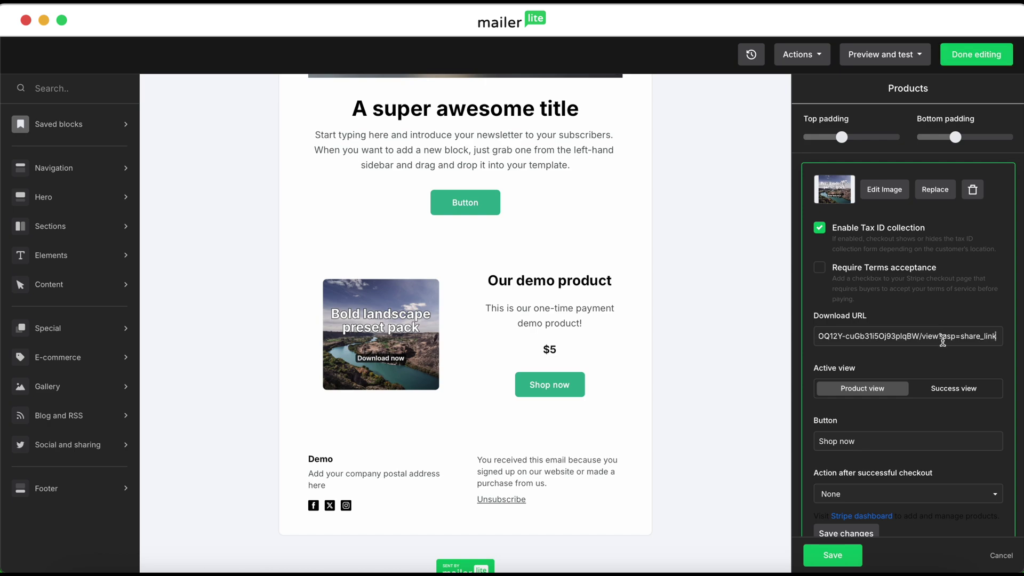
scroll(917, 416, down, 3)
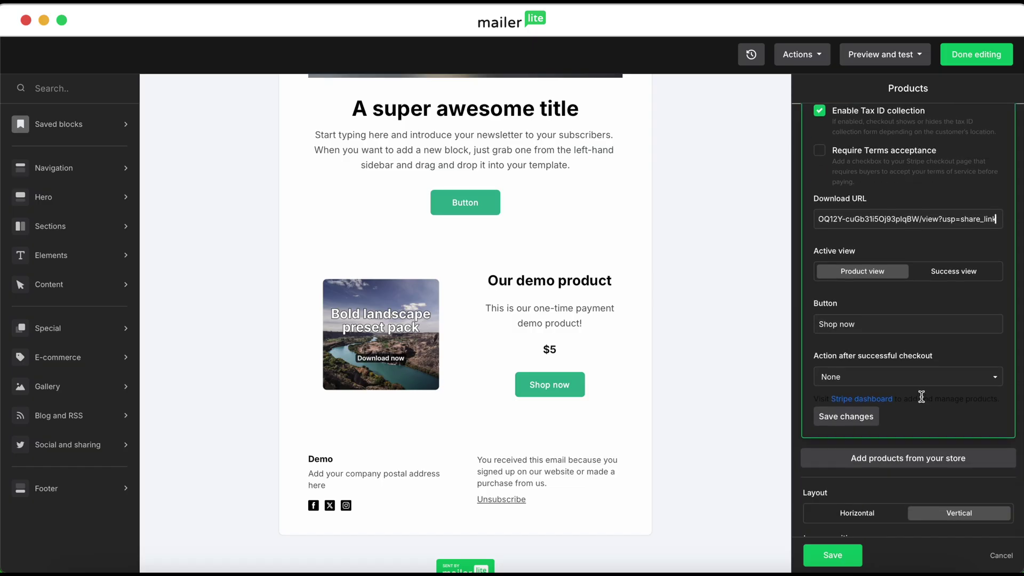
Set the action after successful checkout to Add to group, with Demo group.
click(939, 376)
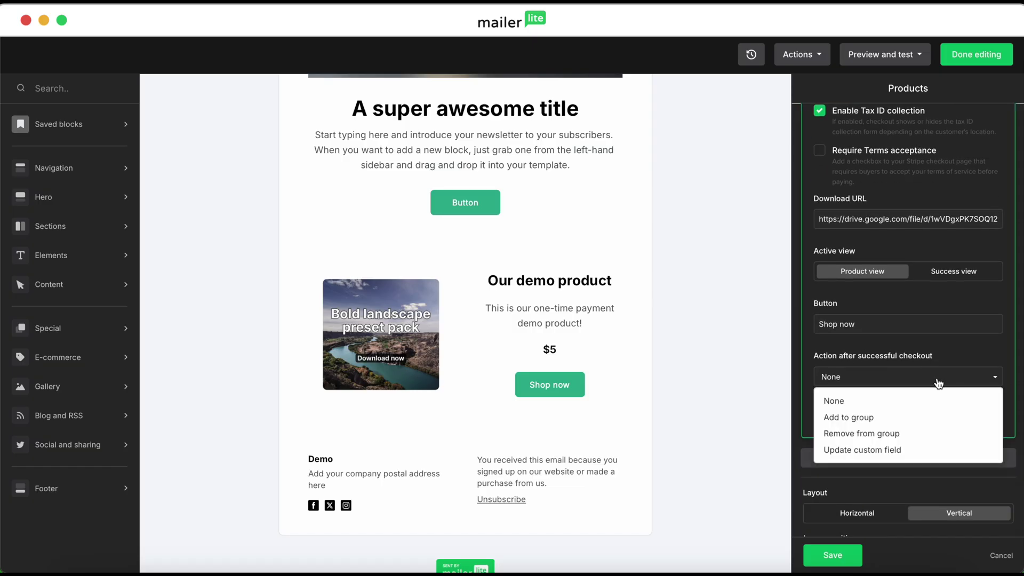
click(900, 417)
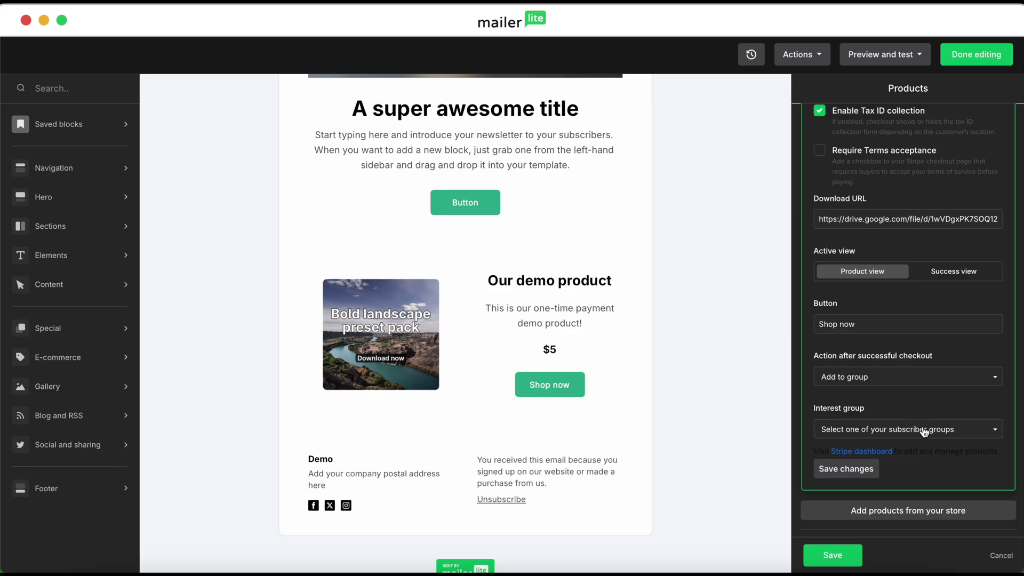
click(916, 428)
scroll(896, 373, down, 3)
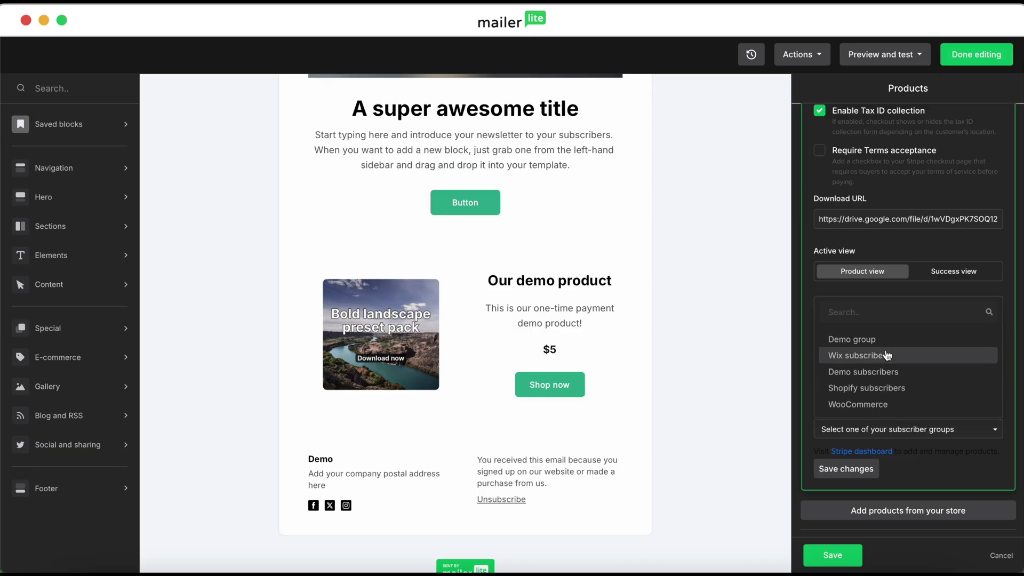
click(878, 337)
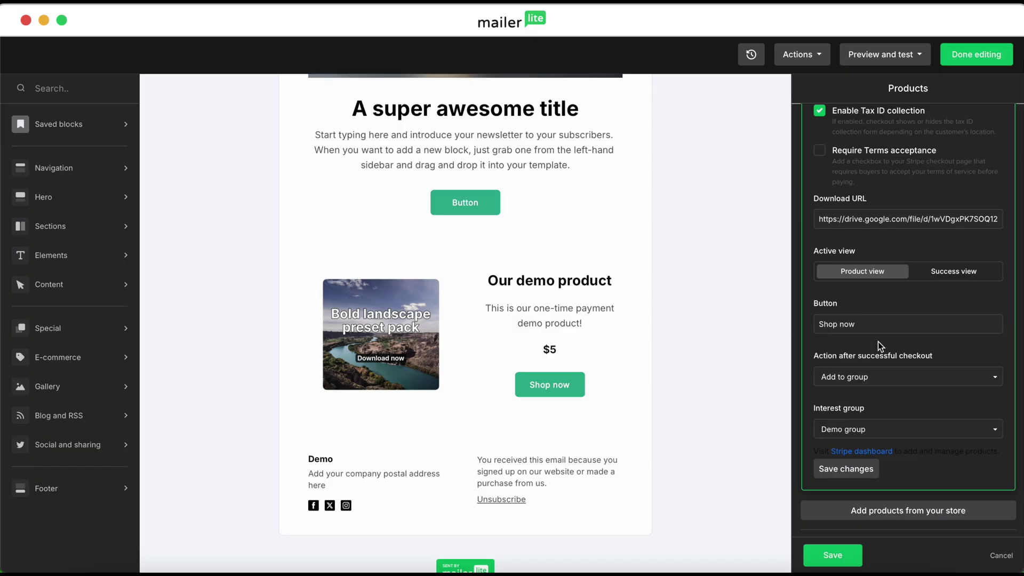
Change the Success view message to 'Thank you for your purchase!!!!' and save the product.
click(954, 272)
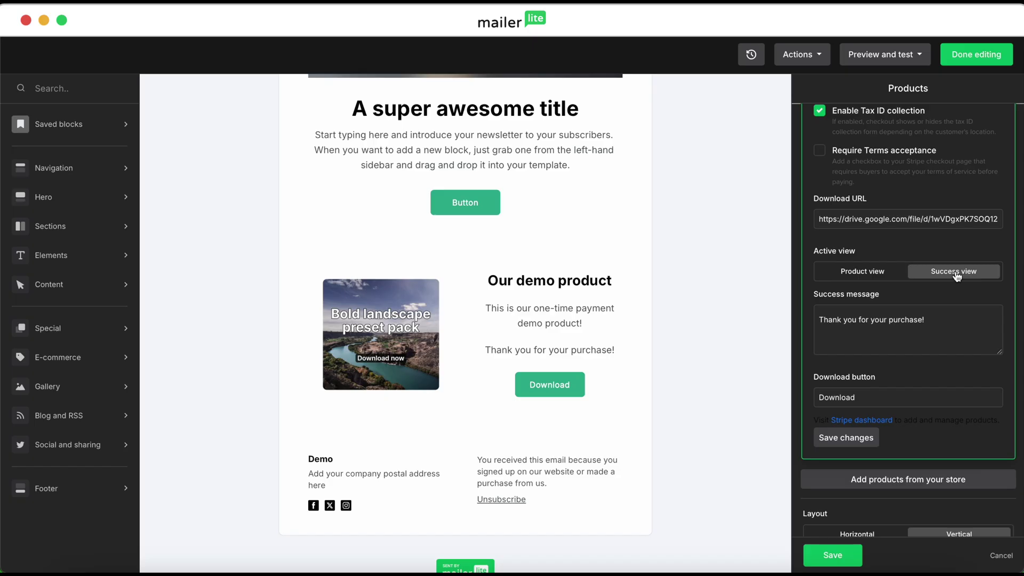
click(934, 323)
text(!!!)
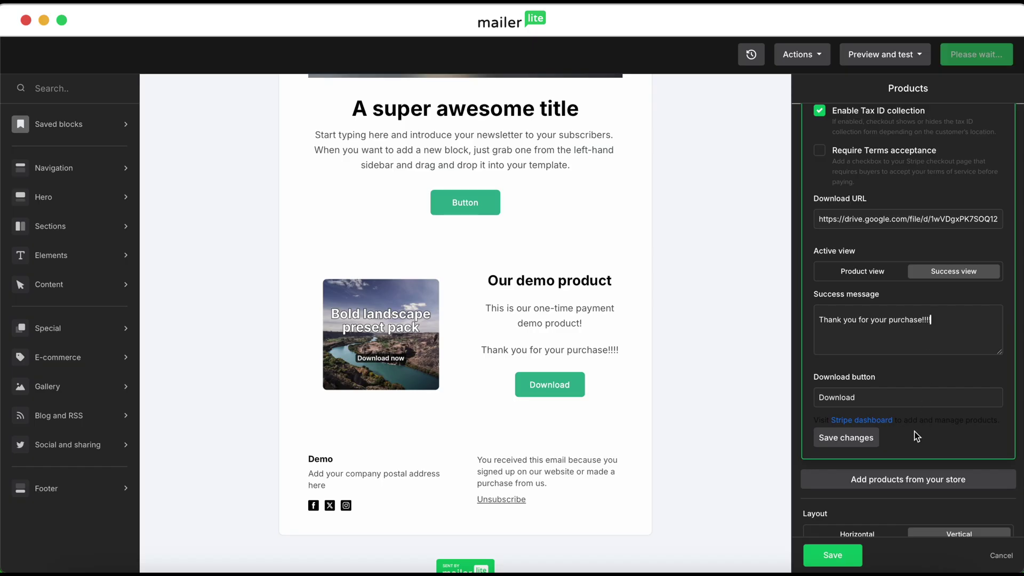
click(871, 438)
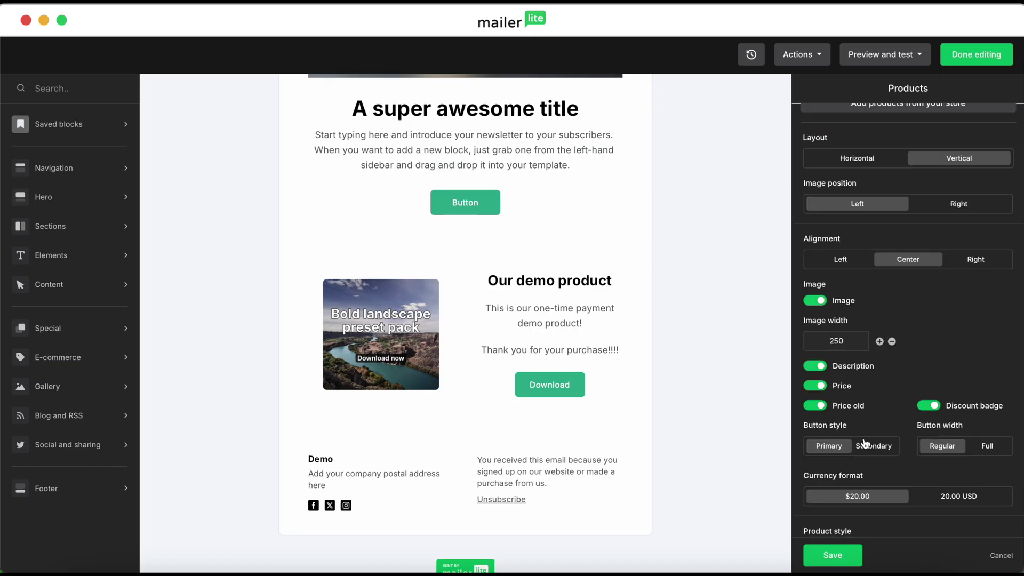